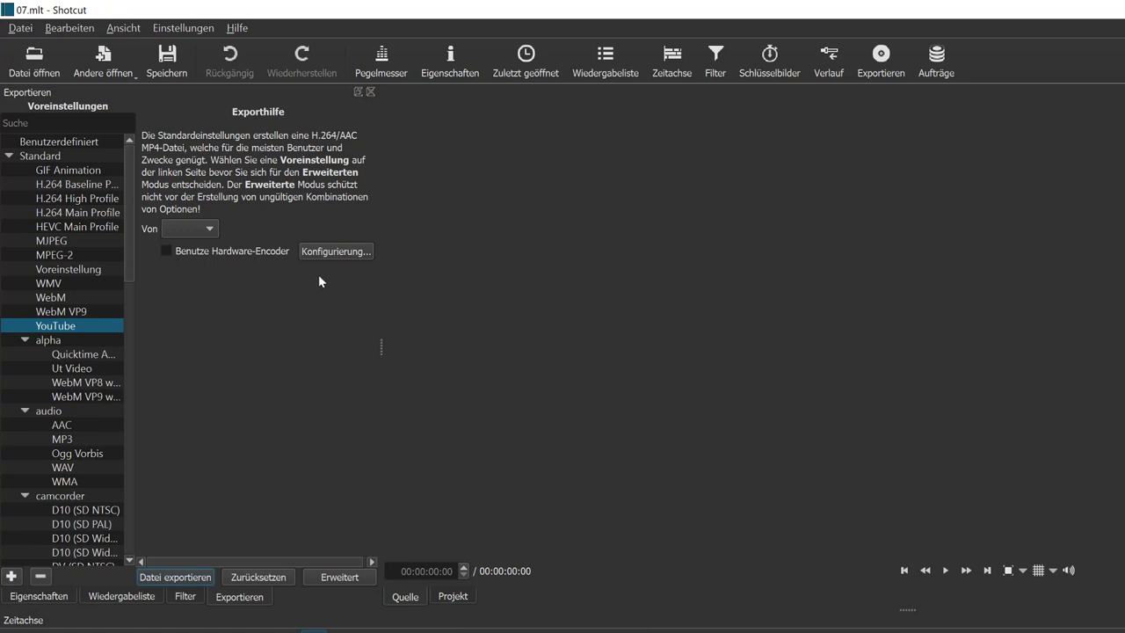
Import all six media files from the Material_2019 > 07 > Lernvideo folder and pause the automatic preview
{"action": "left_click", "coordinate": [37, 63]}
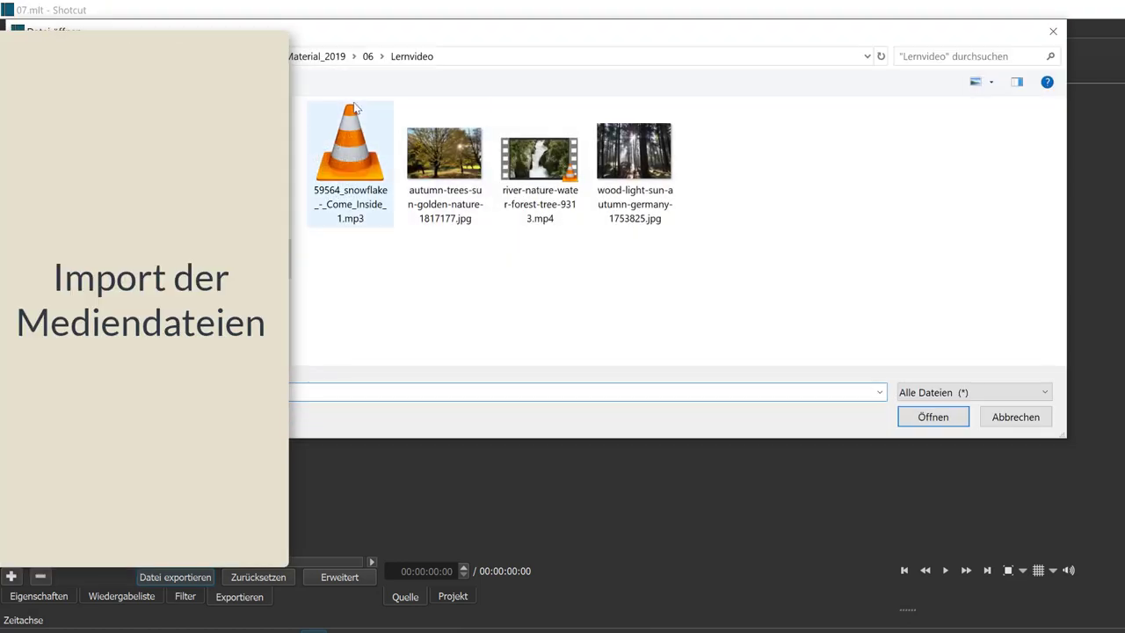
{"action": "left_click", "coordinate": [318, 56]}
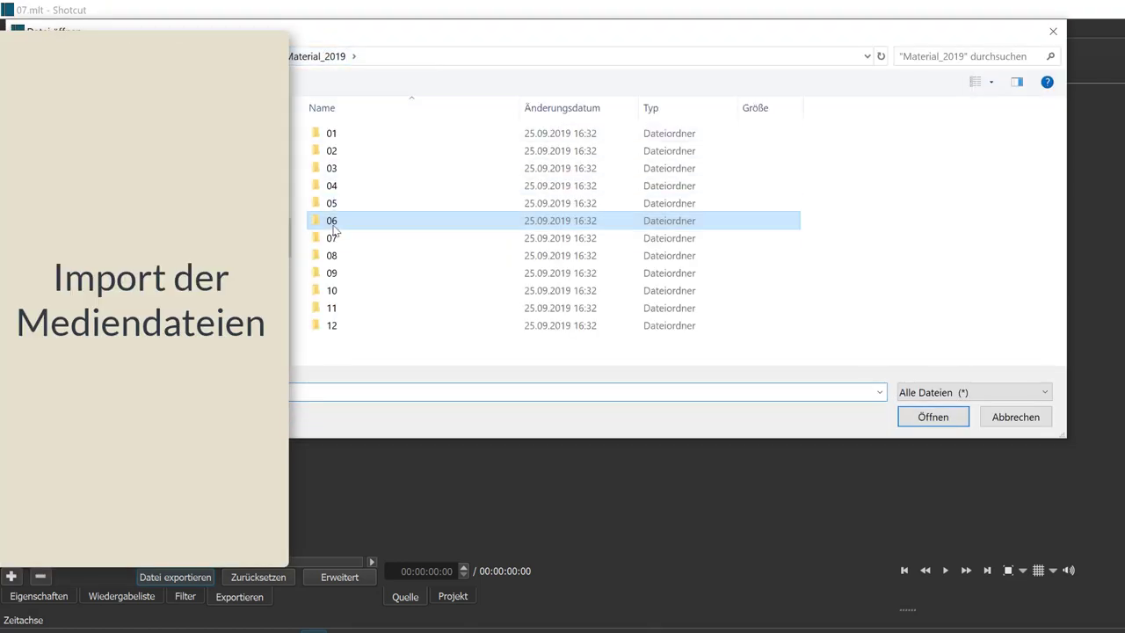
{"action": "double_click", "coordinate": [333, 240]}
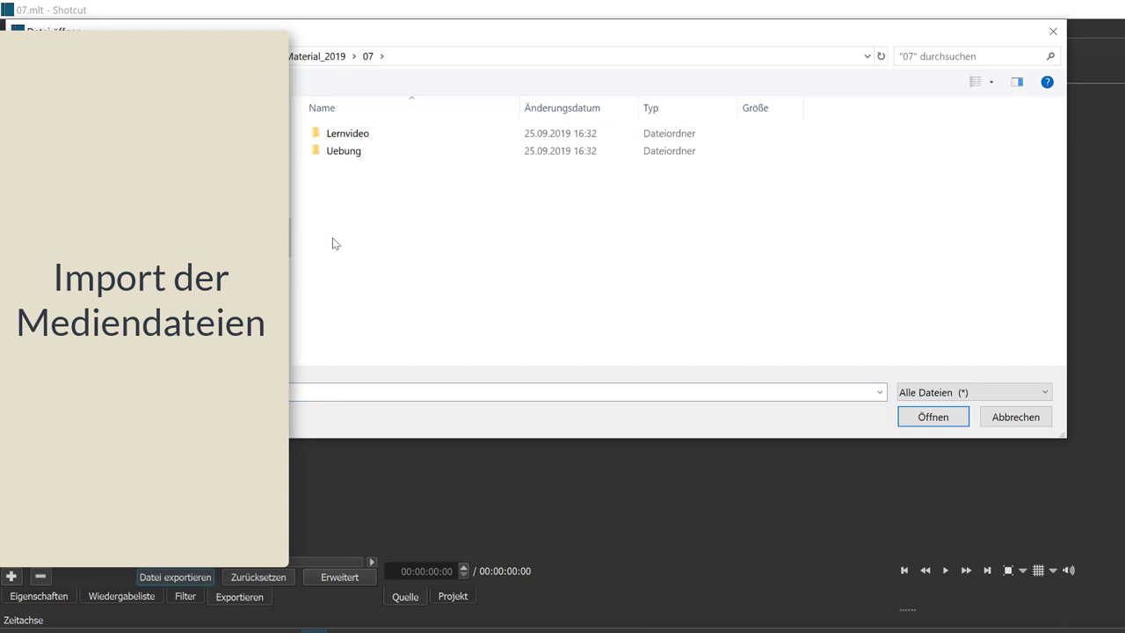
{"action": "double_click", "coordinate": [349, 132]}
{"action": "left_click", "coordinate": [357, 135]}
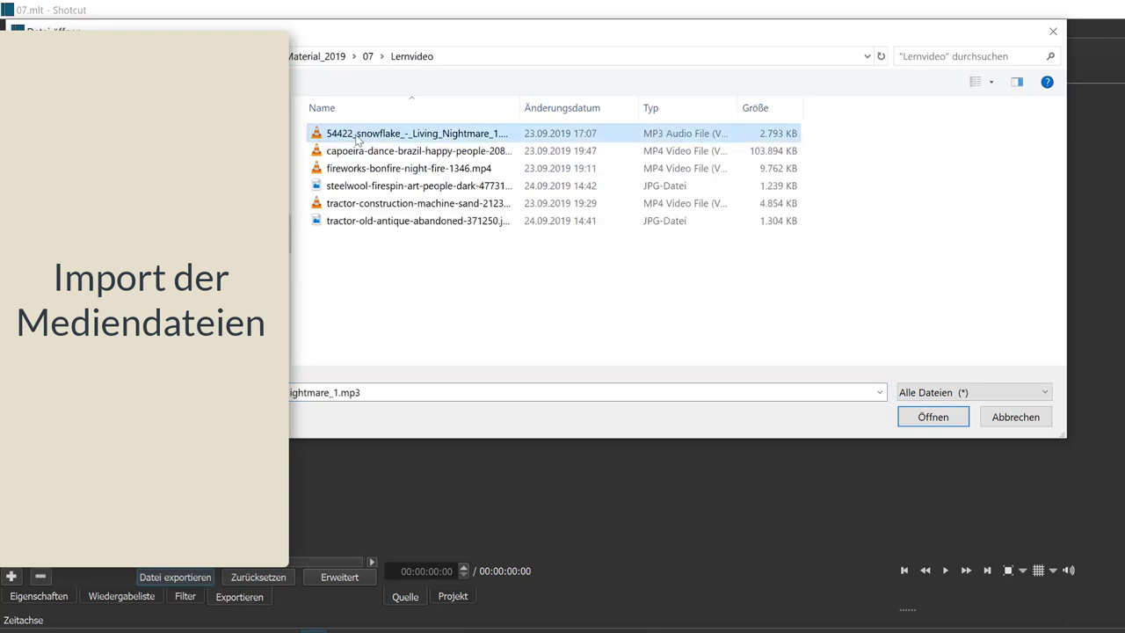
{"action": "left_click", "coordinate": [422, 221], "text": "shift"}
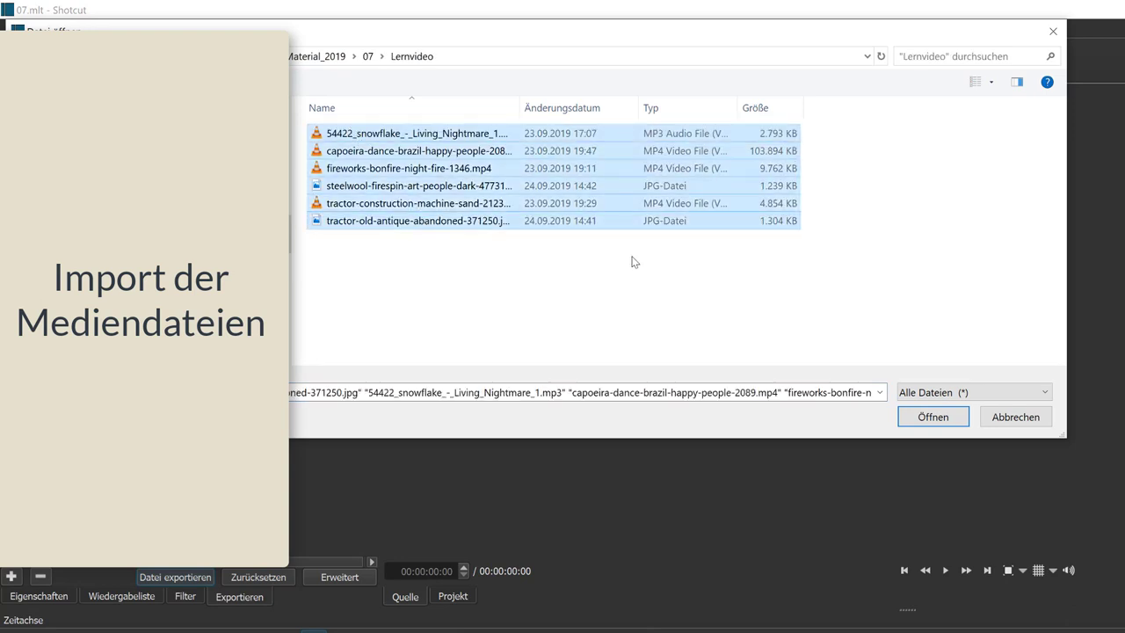
{"action": "left_click", "coordinate": [931, 417]}
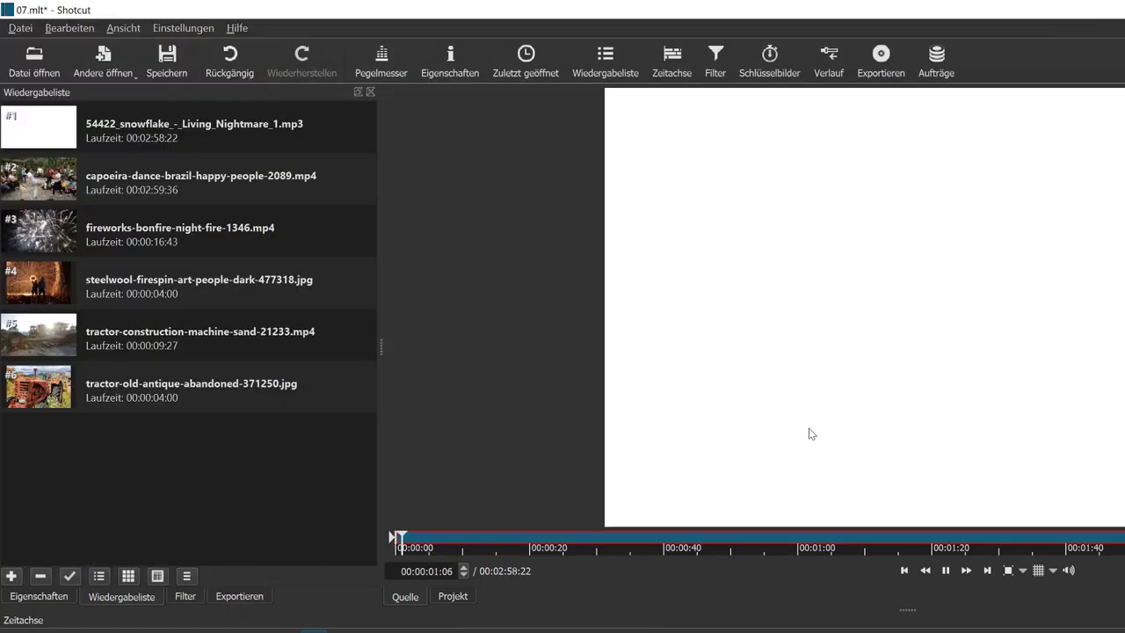
{"action": "left_click", "coordinate": [947, 572]}
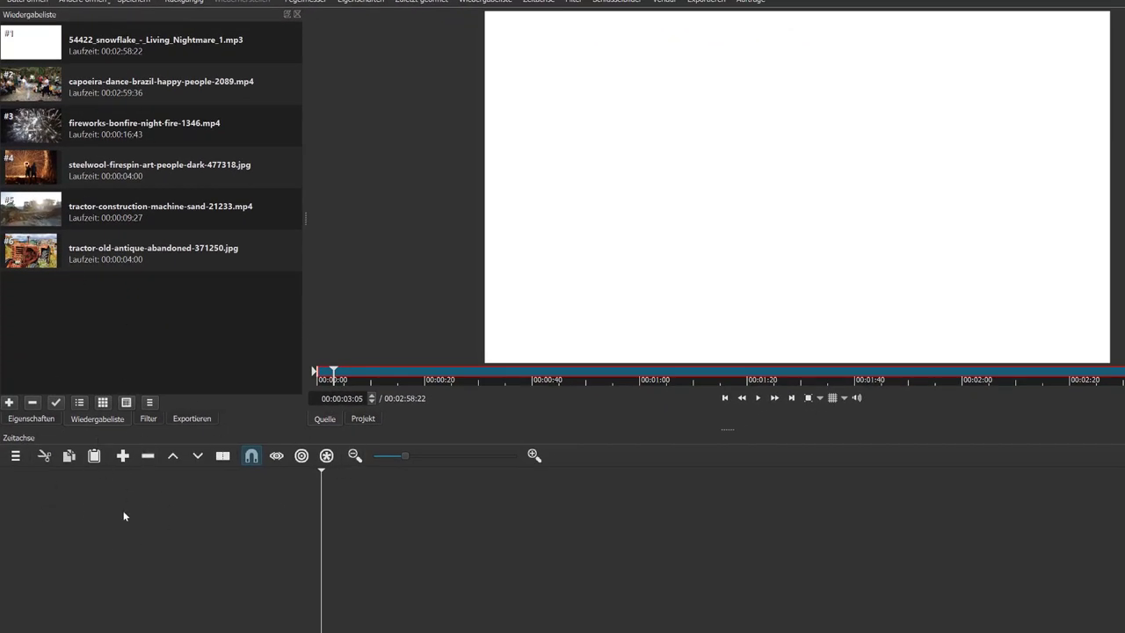
Add an audio track and a video track to the empty timeline
{"action": "left_click", "coordinate": [14, 457]}
{"action": "left_click", "coordinate": [34, 475]}
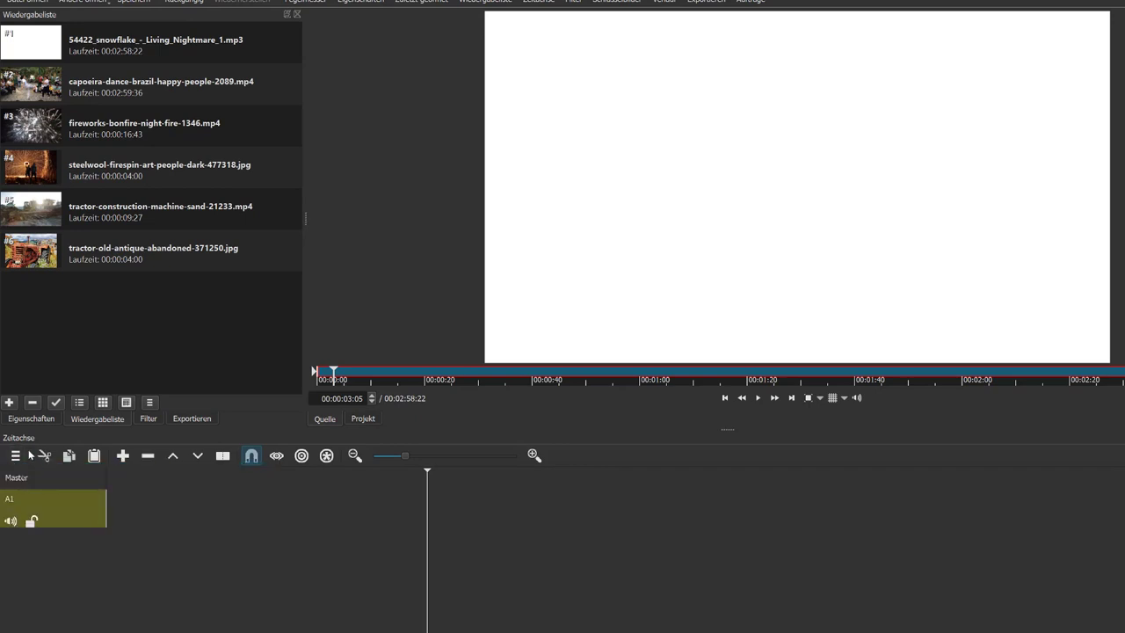
{"action": "left_click", "coordinate": [15, 457]}
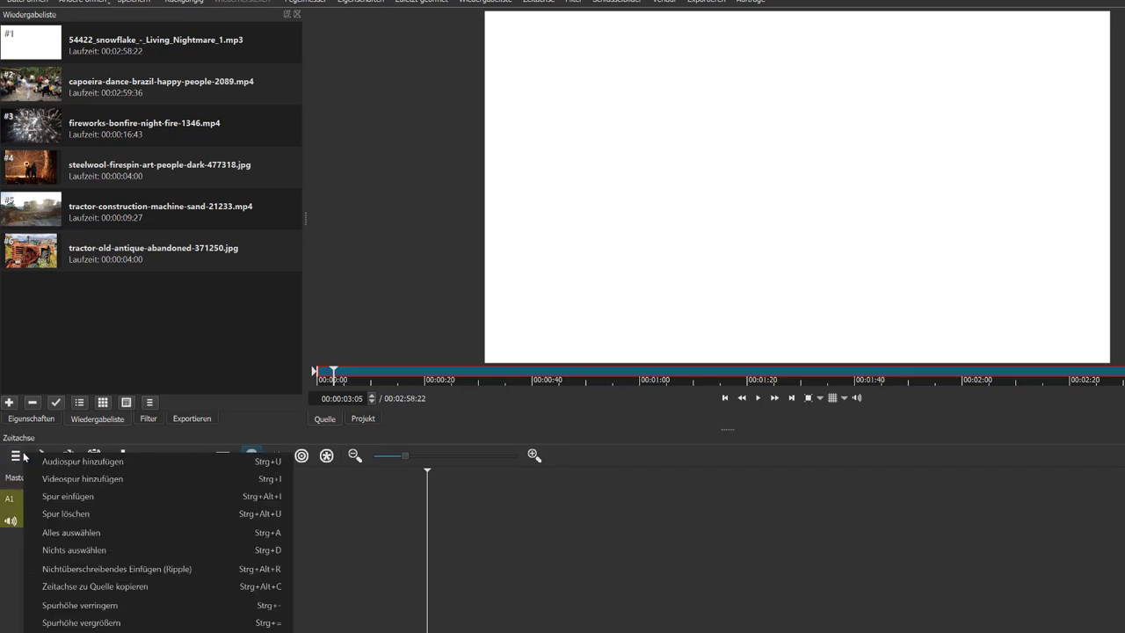
{"action": "left_click", "coordinate": [59, 480]}
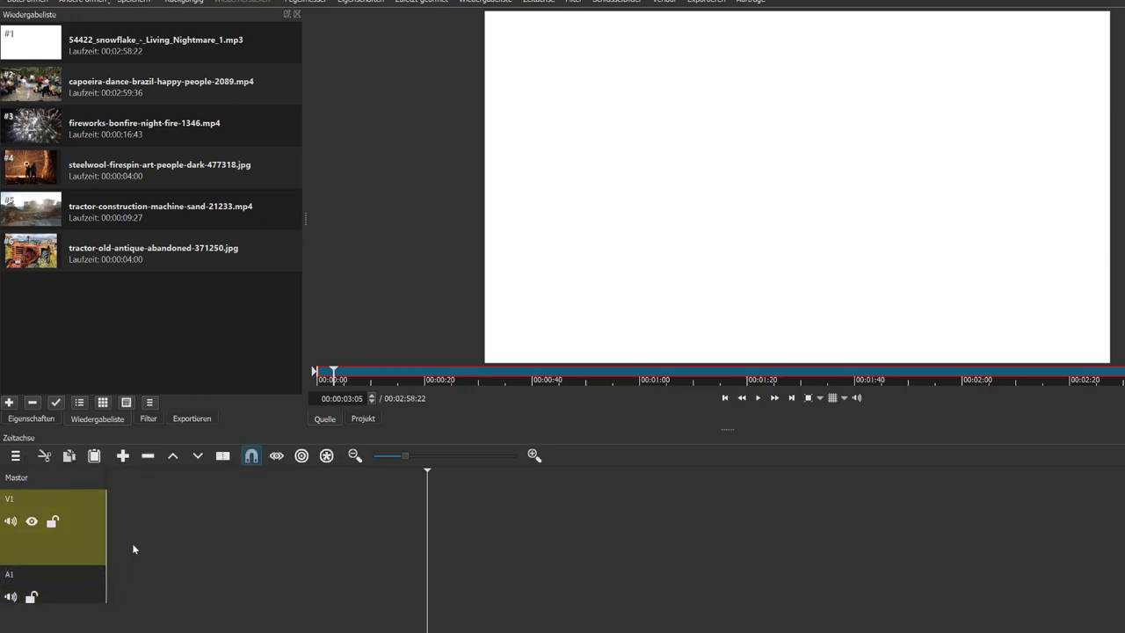
Place 54422_snowflake_-_Living_Nightmare_1.mp3 at the start of track A1 and mute that track
{"action": "left_click_drag", "start_coordinate": [40, 60], "coordinate": [91, 605]}
{"action": "left_click", "coordinate": [11, 597]}
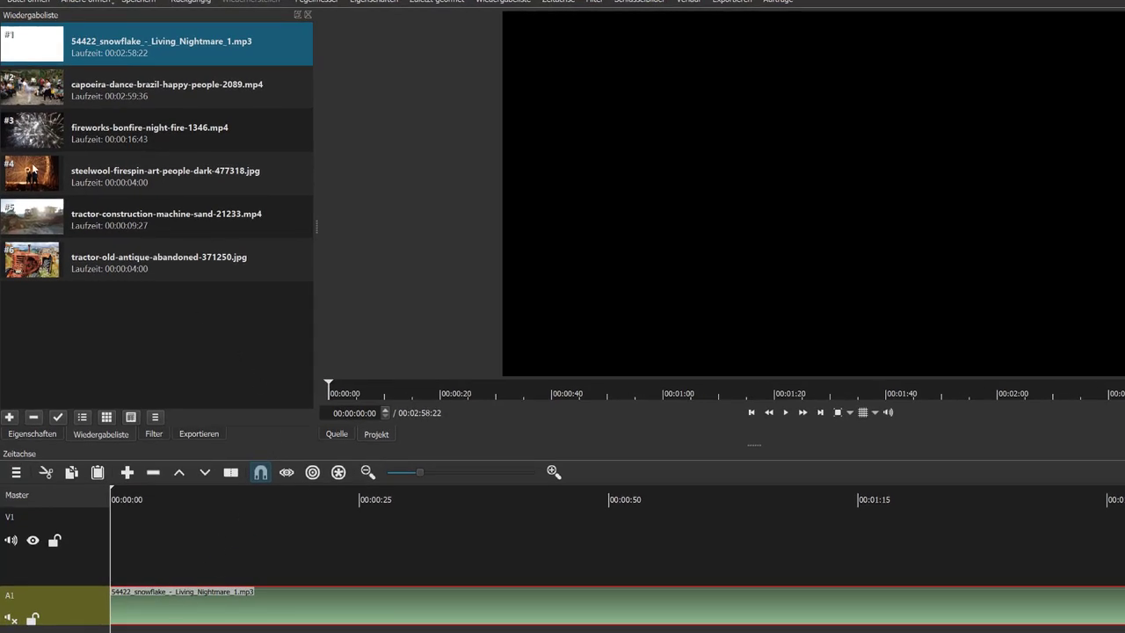
Place steelwool-firespin-art-people-dark-477318.jpg at the start of track V1 and capoeira-dance-brazil-happy-people-2089.mp4 after it with a small gap
{"action": "left_click_drag", "start_coordinate": [37, 177], "coordinate": [137, 546]}
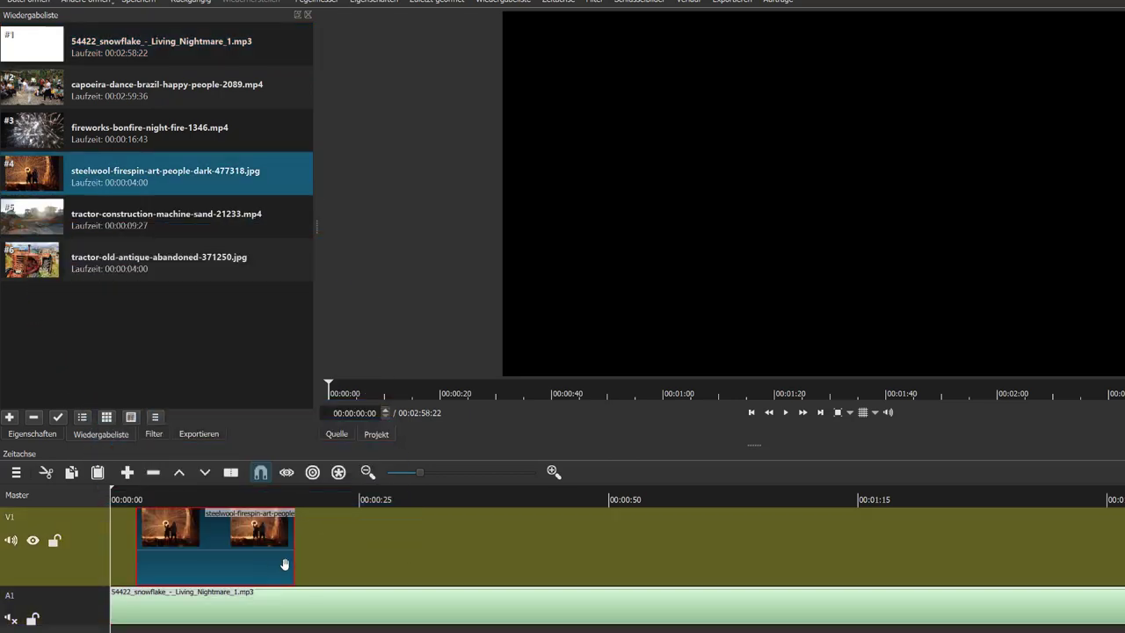
{"action": "left_click_drag", "start_coordinate": [227, 575], "coordinate": [185, 576]}
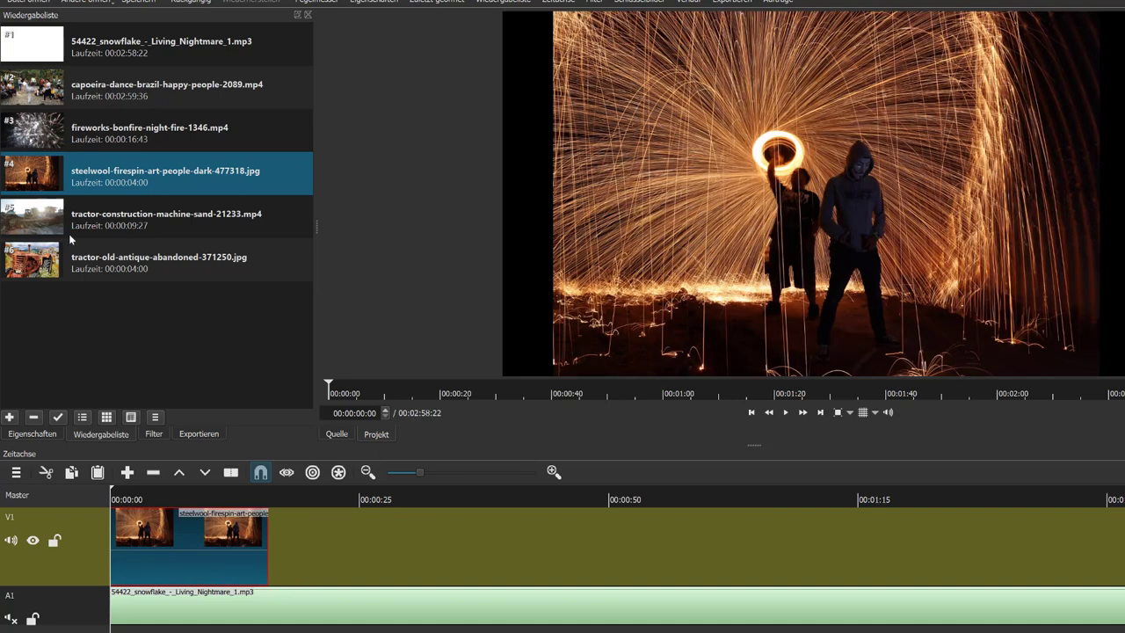
{"action": "left_click_drag", "start_coordinate": [33, 90], "coordinate": [324, 535]}
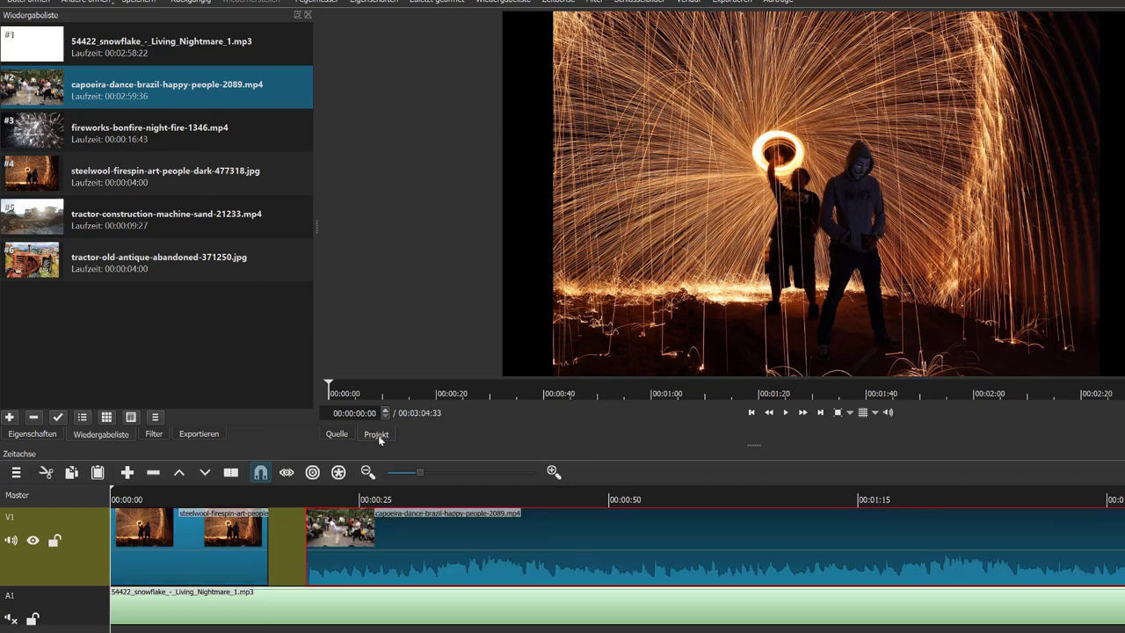
Split the capoeira clip on V1 at 00:00:43:42 and delete its rear part
{"action": "left_click", "coordinate": [368, 474]}
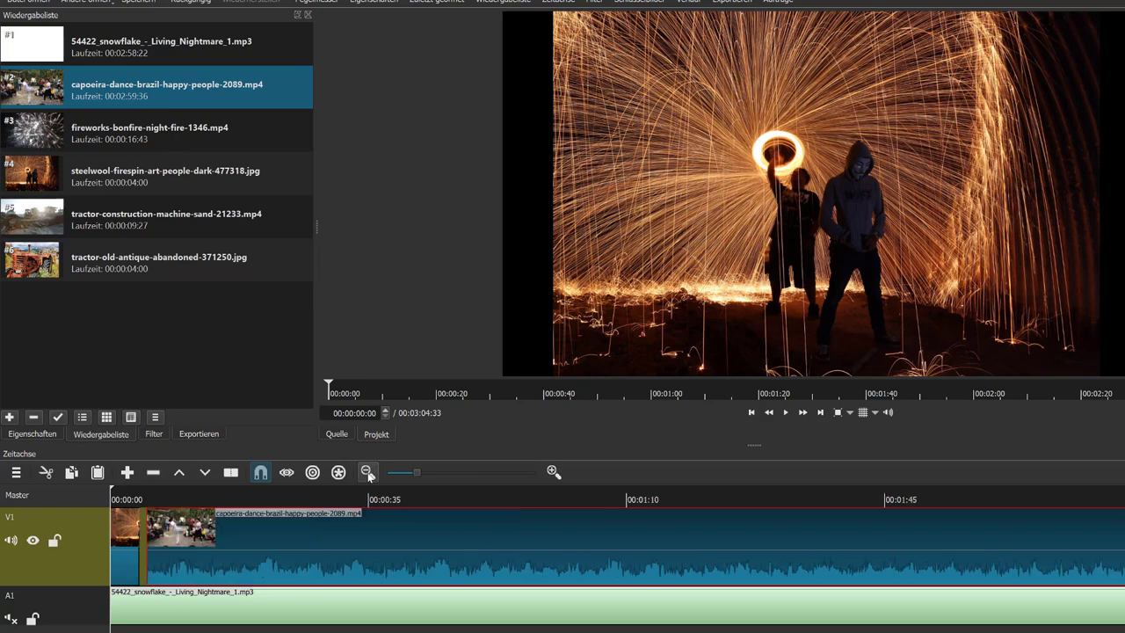
{"action": "left_click", "coordinate": [368, 474]}
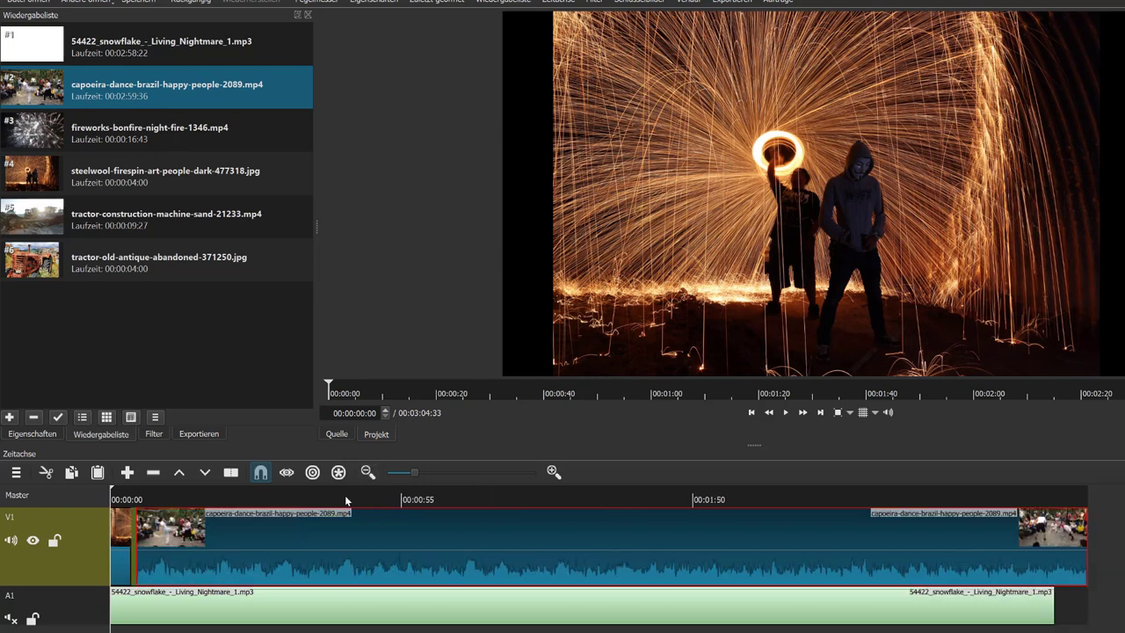
{"action": "left_click", "coordinate": [342, 500]}
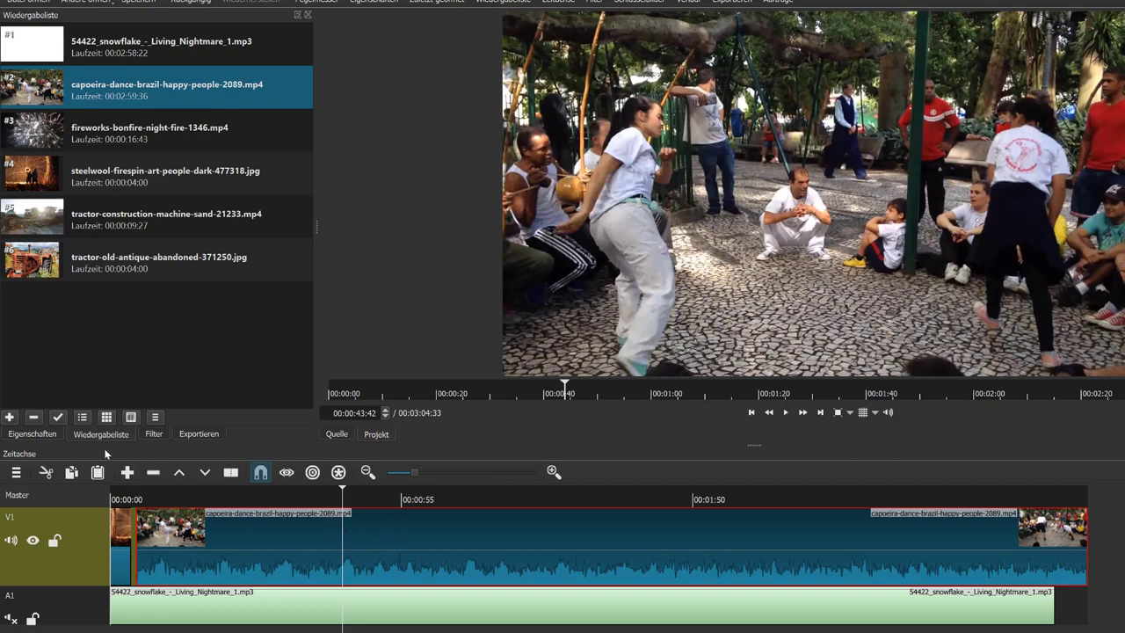
{"action": "left_click", "coordinate": [231, 472]}
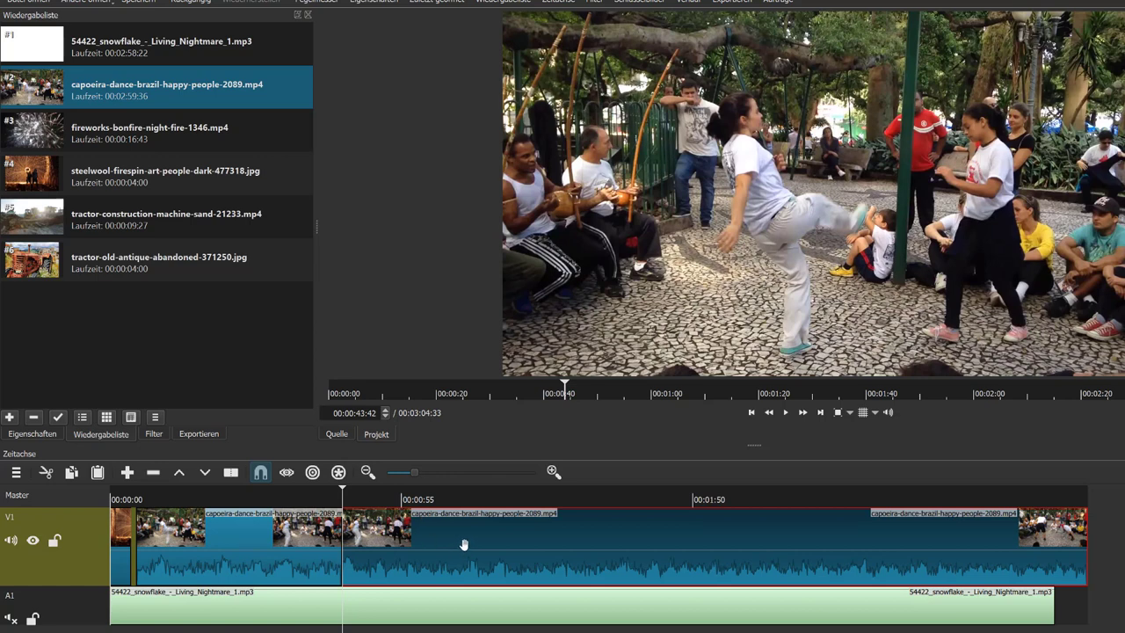
{"action": "key", "text": "Delete"}
Add the fireworks video, the steelwool image and the tractor-construction video in that order on V1 behind the capoeira clip, leaving gaps between them
{"action": "left_click_drag", "start_coordinate": [39, 141], "coordinate": [400, 552]}
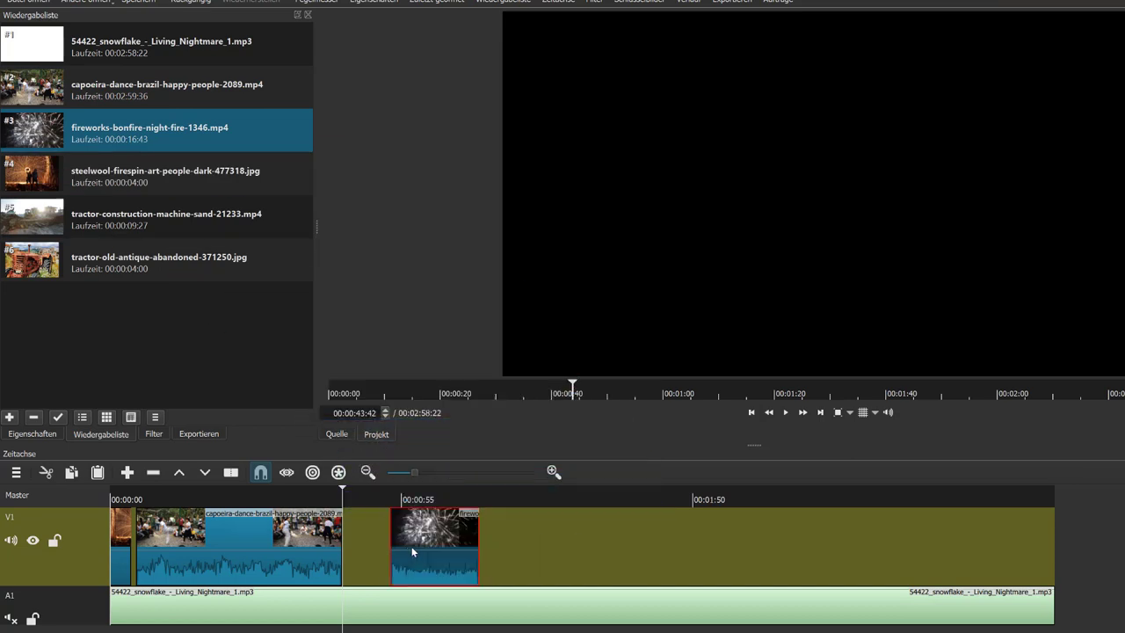
{"action": "left_click", "coordinate": [573, 545]}
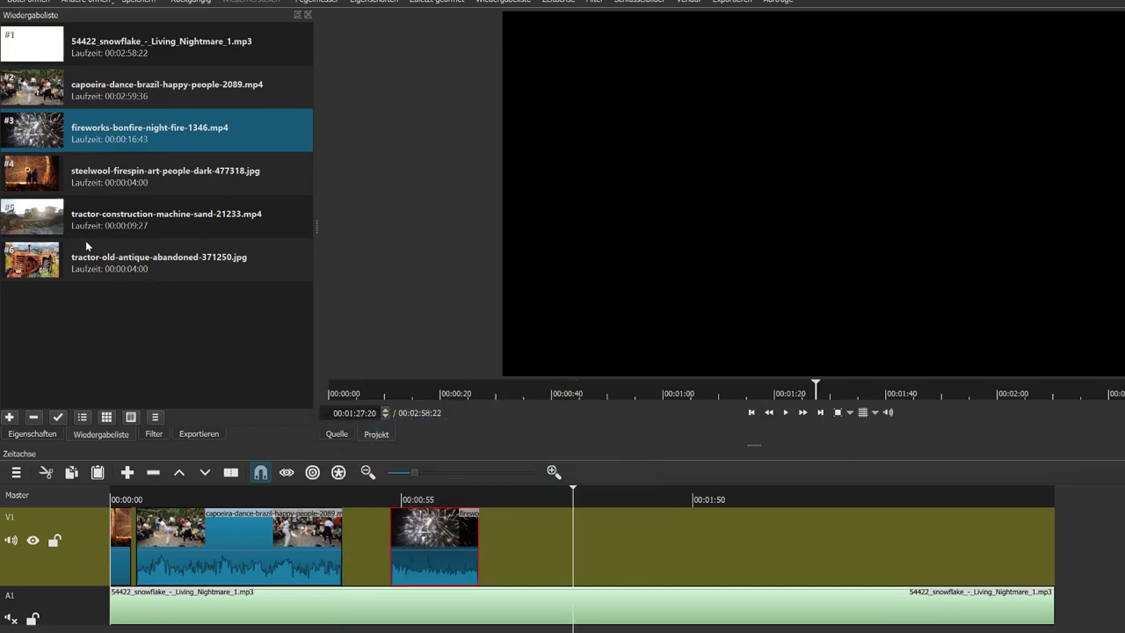
{"action": "left_click", "coordinate": [25, 174]}
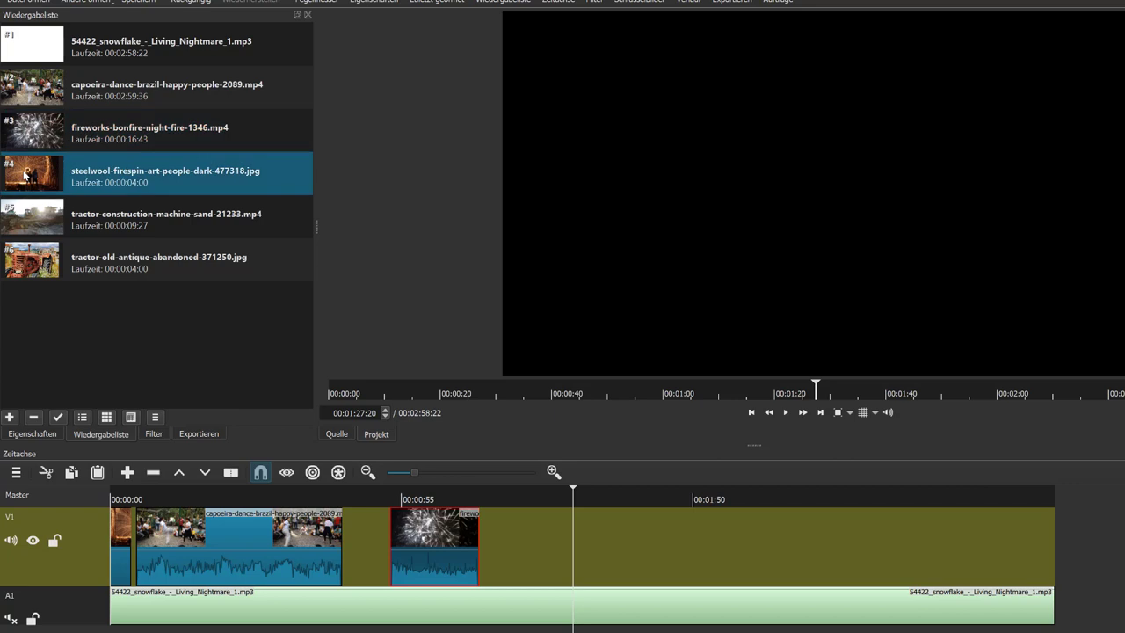
{"action": "left_click_drag", "start_coordinate": [25, 175], "coordinate": [531, 545]}
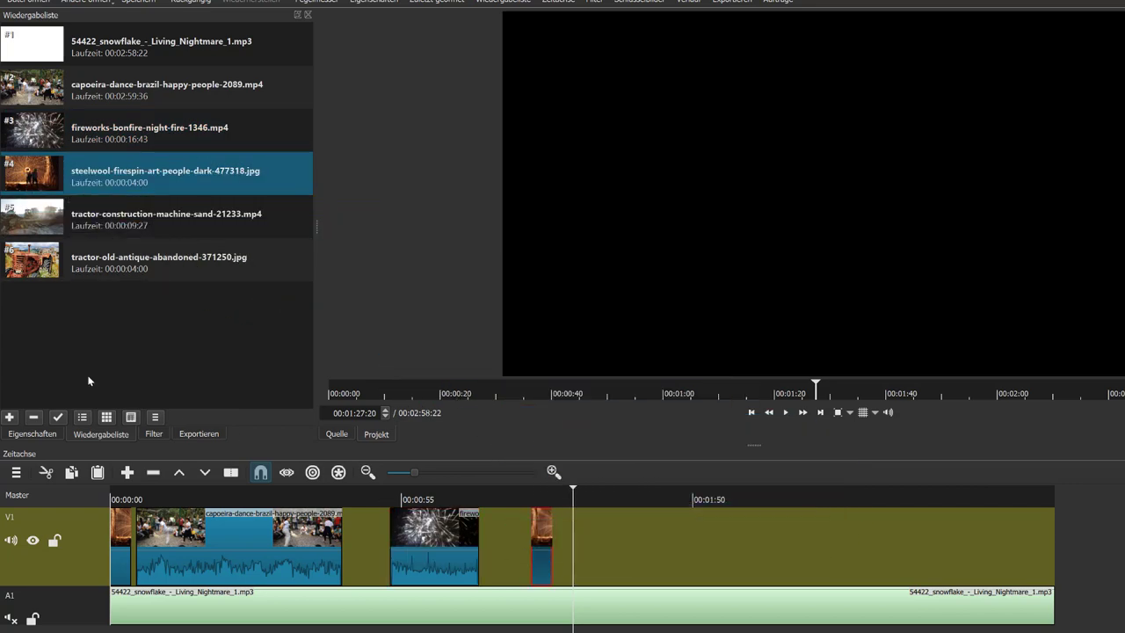
{"action": "left_click", "coordinate": [40, 220]}
{"action": "left_click_drag", "start_coordinate": [39, 218], "coordinate": [671, 549]}
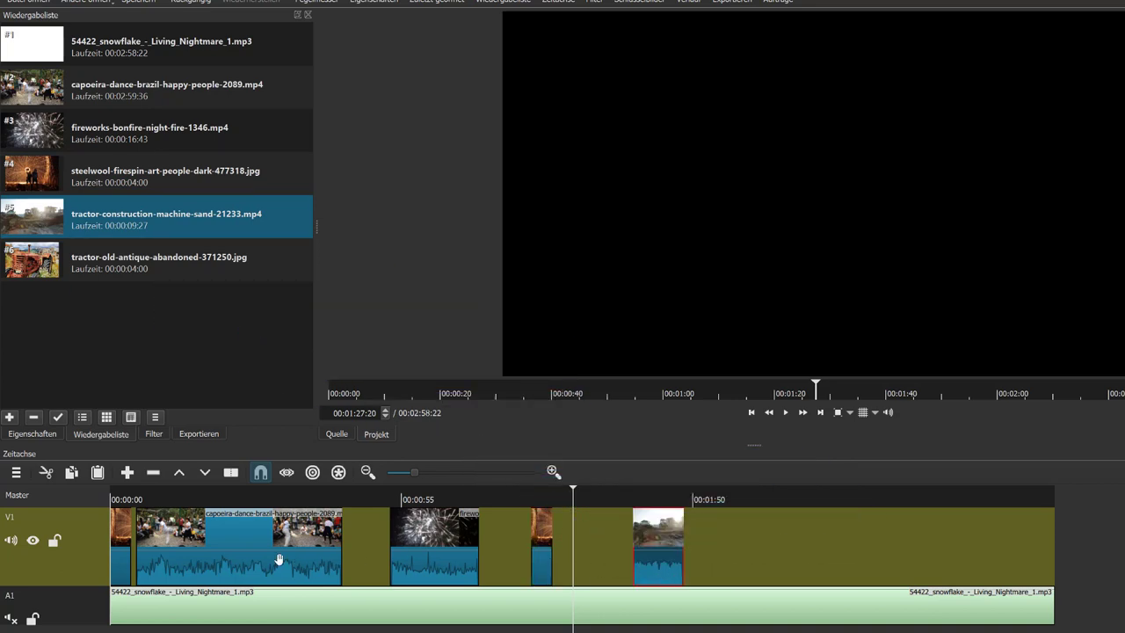
Split the capoeira clip at 00:00:21:24 and move its rear part behind the tractor clip on V1
{"action": "left_click", "coordinate": [225, 501]}
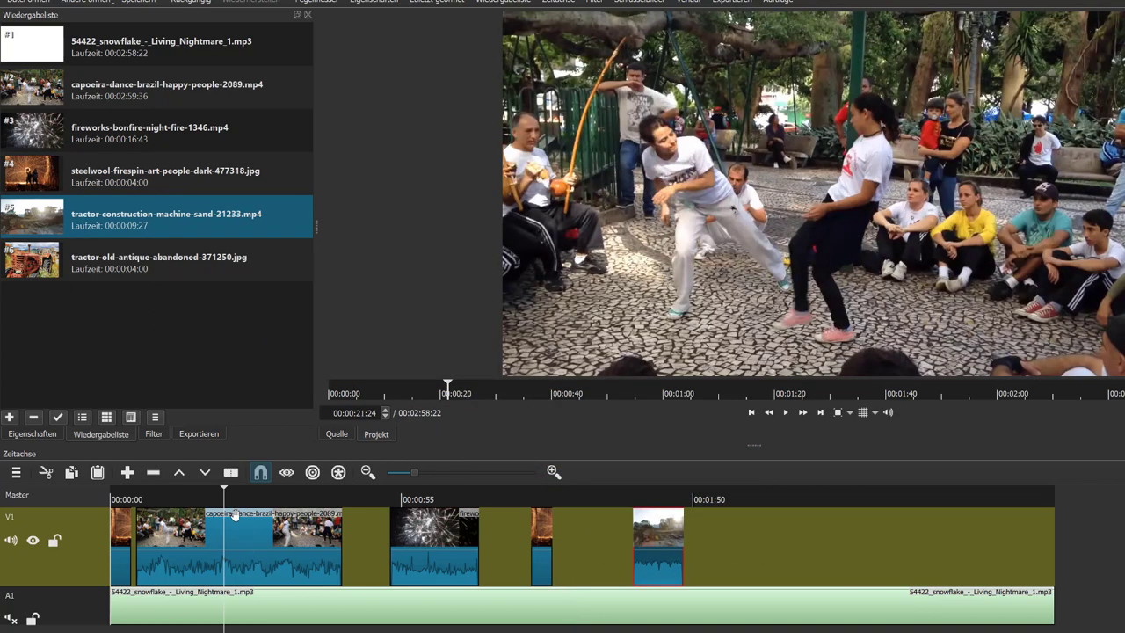
{"action": "left_click", "coordinate": [237, 538]}
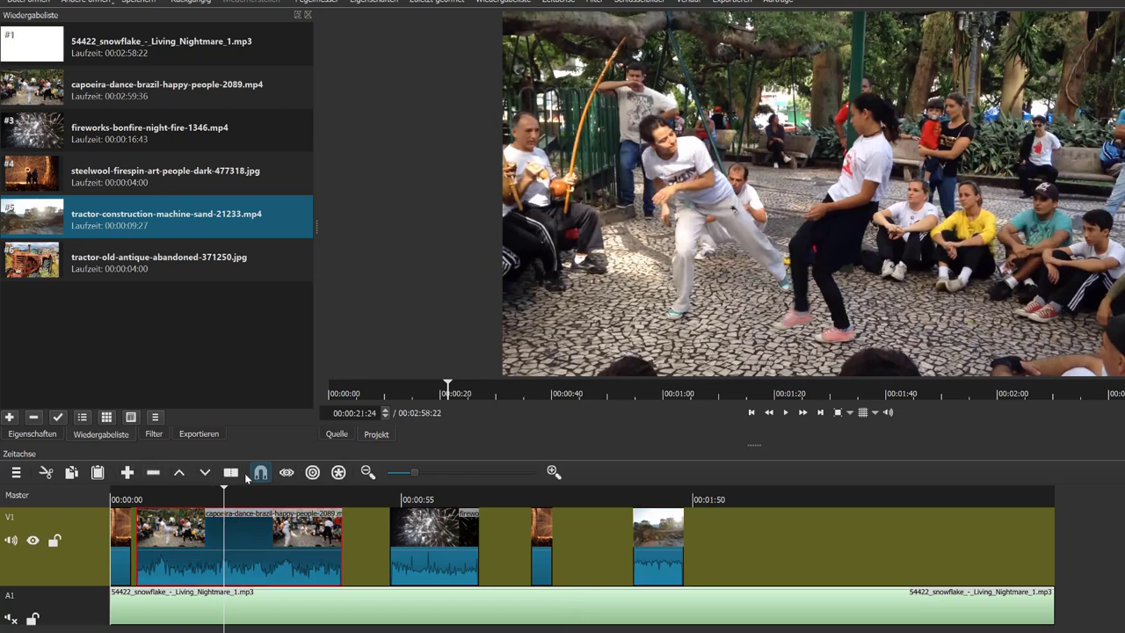
{"action": "left_click", "coordinate": [231, 473]}
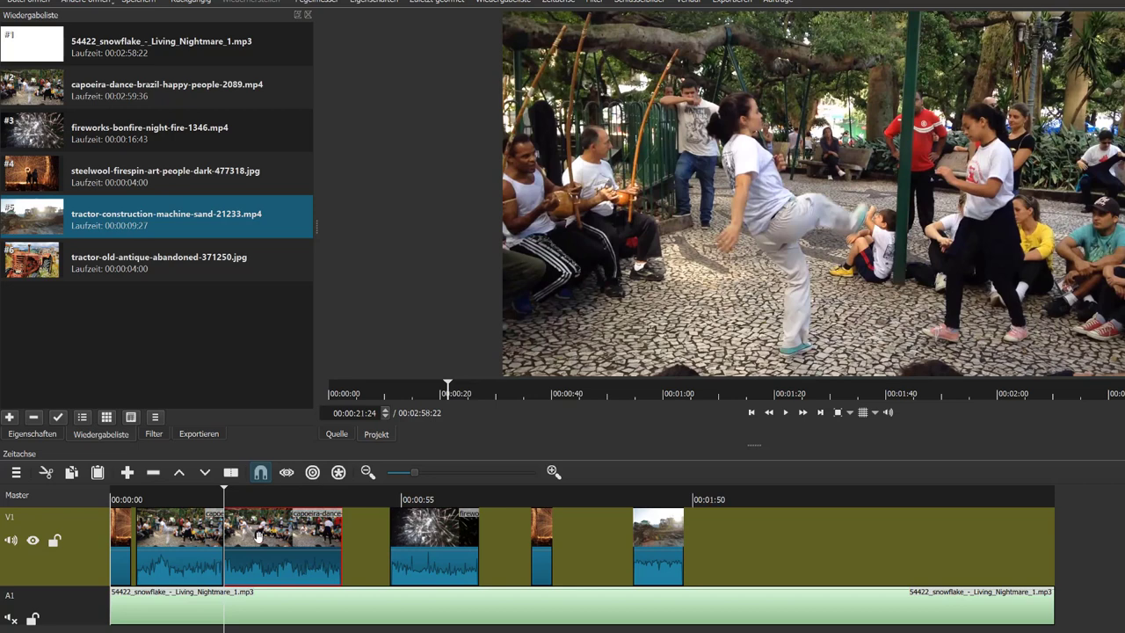
{"action": "left_click_drag", "start_coordinate": [258, 537], "coordinate": [781, 574]}
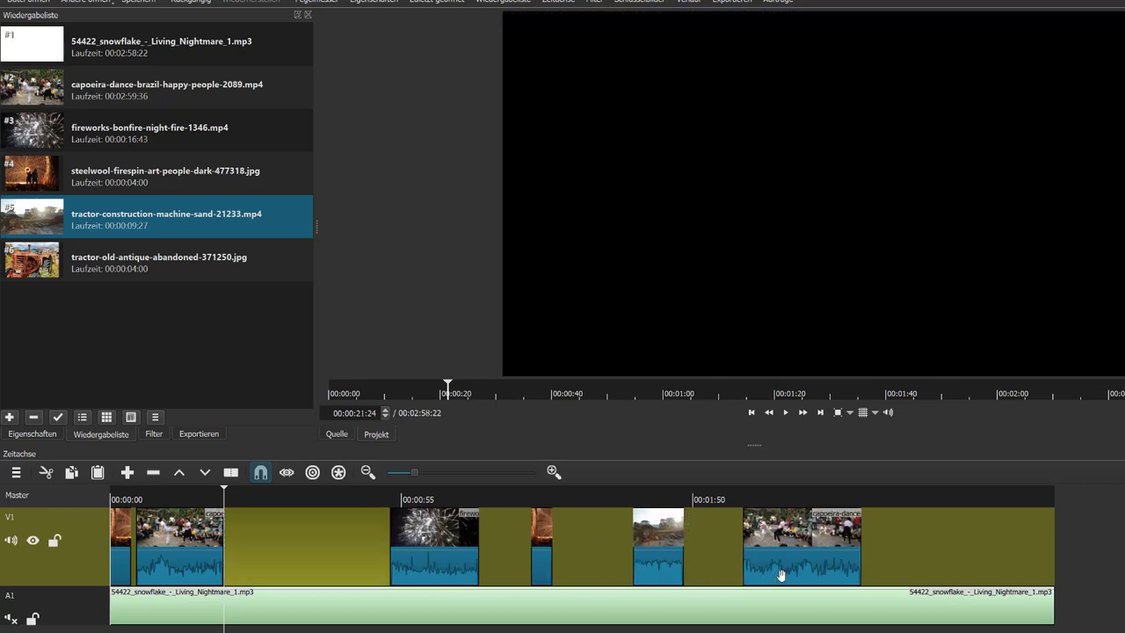
Split the fireworks clip at 00:01:01:24 and move its first part close behind the first capoeira clip, leaving a small gap
{"action": "left_click", "coordinate": [436, 500]}
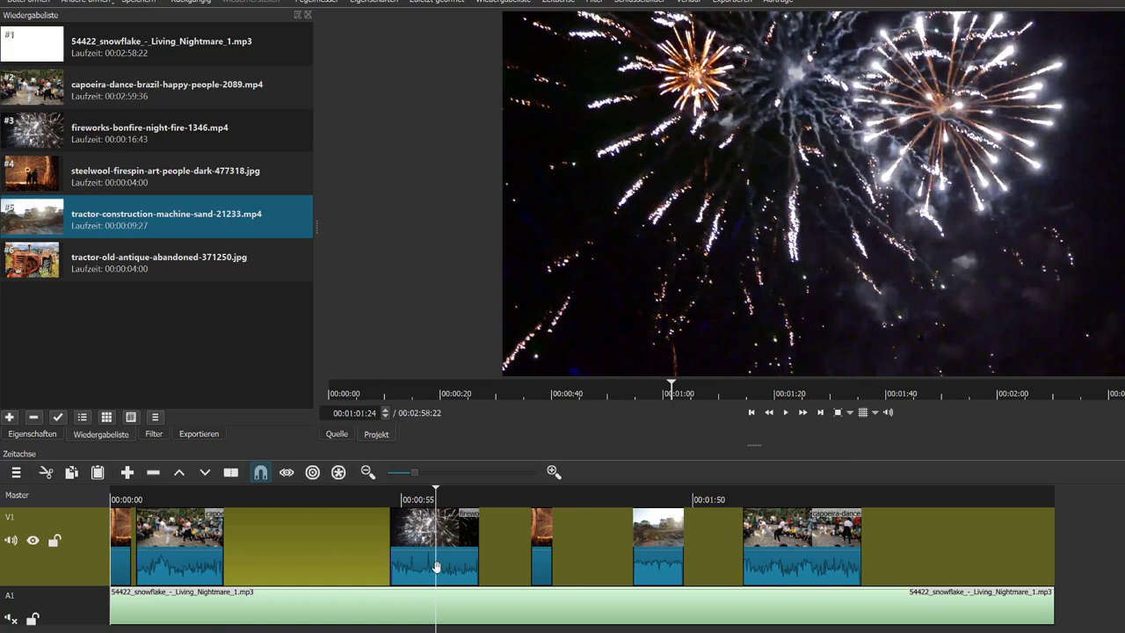
{"action": "left_click", "coordinate": [436, 567]}
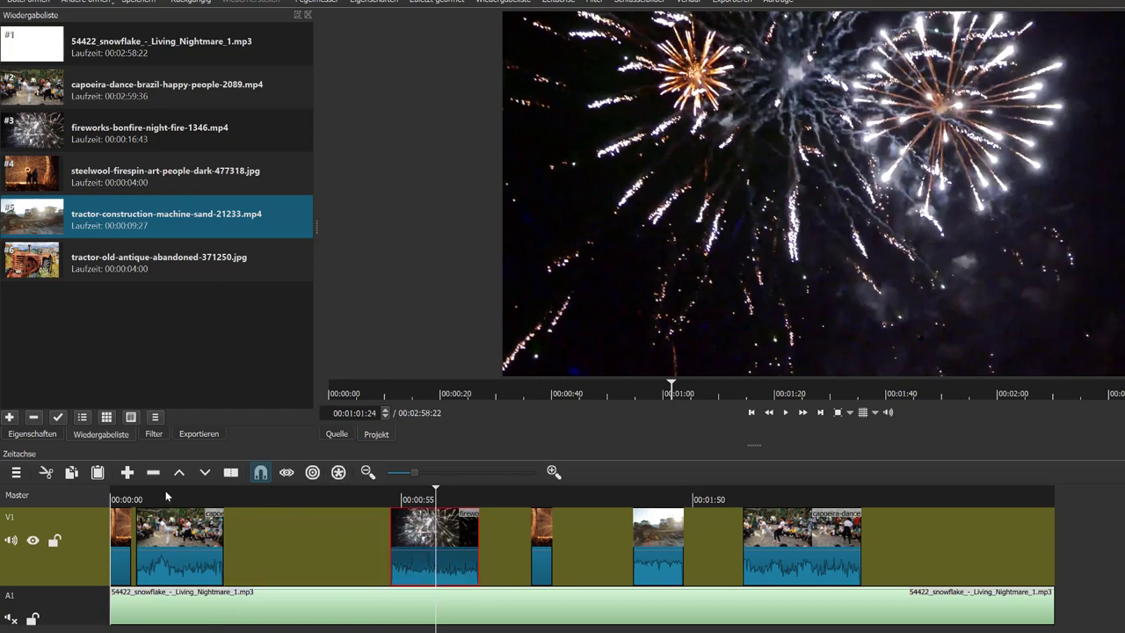
{"action": "left_click", "coordinate": [230, 473]}
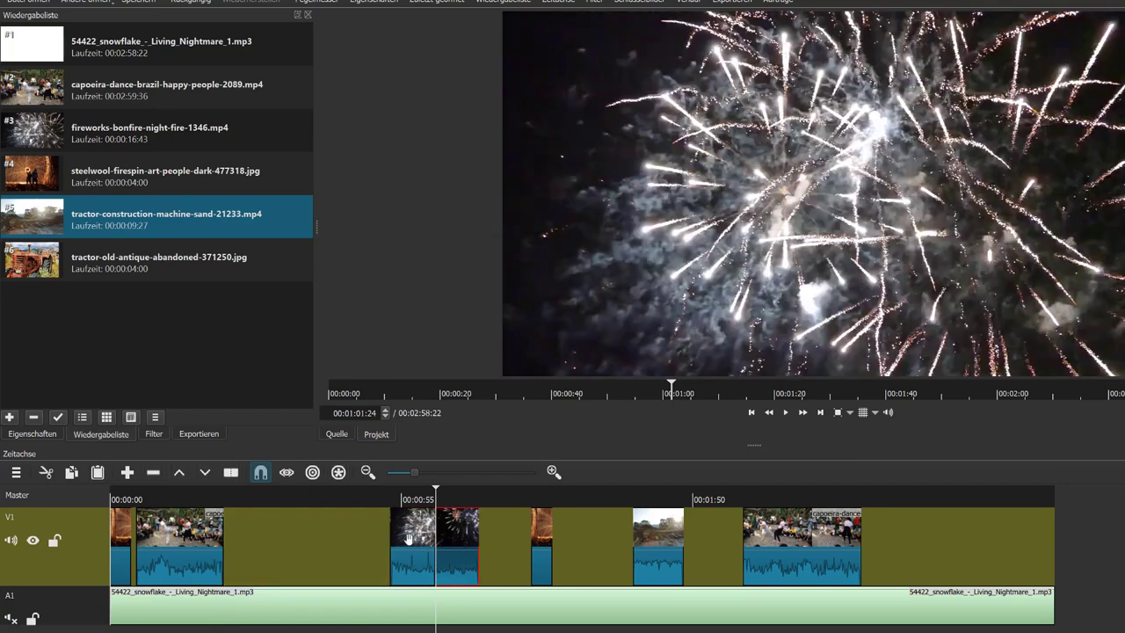
{"action": "left_click_drag", "start_coordinate": [408, 538], "coordinate": [286, 503]}
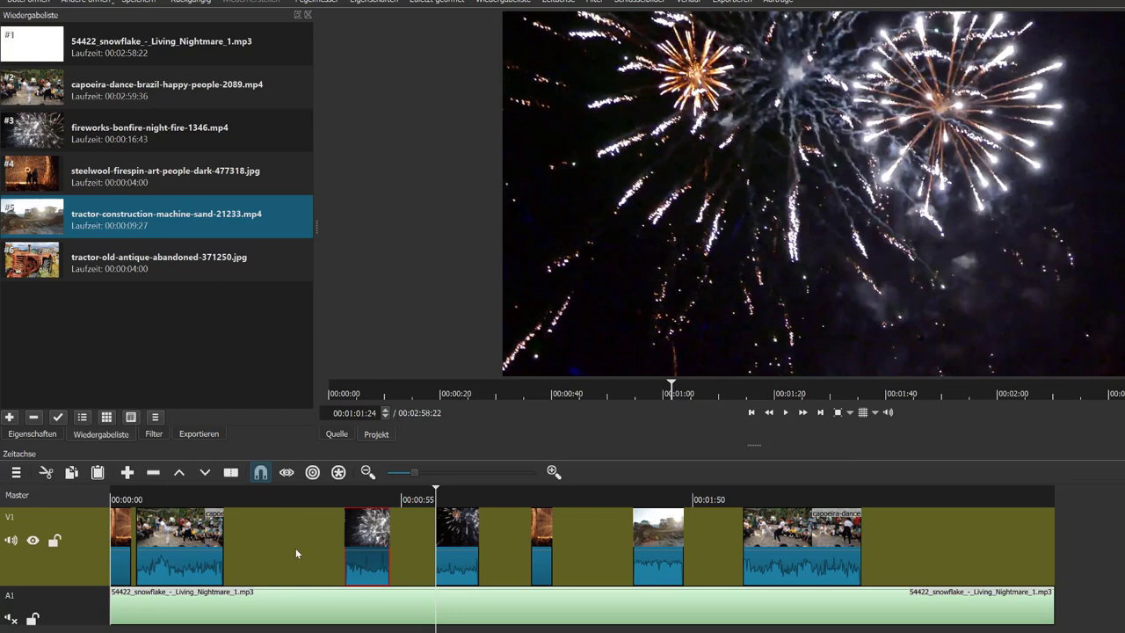
{"action": "left_click_drag", "start_coordinate": [360, 540], "coordinate": [250, 539]}
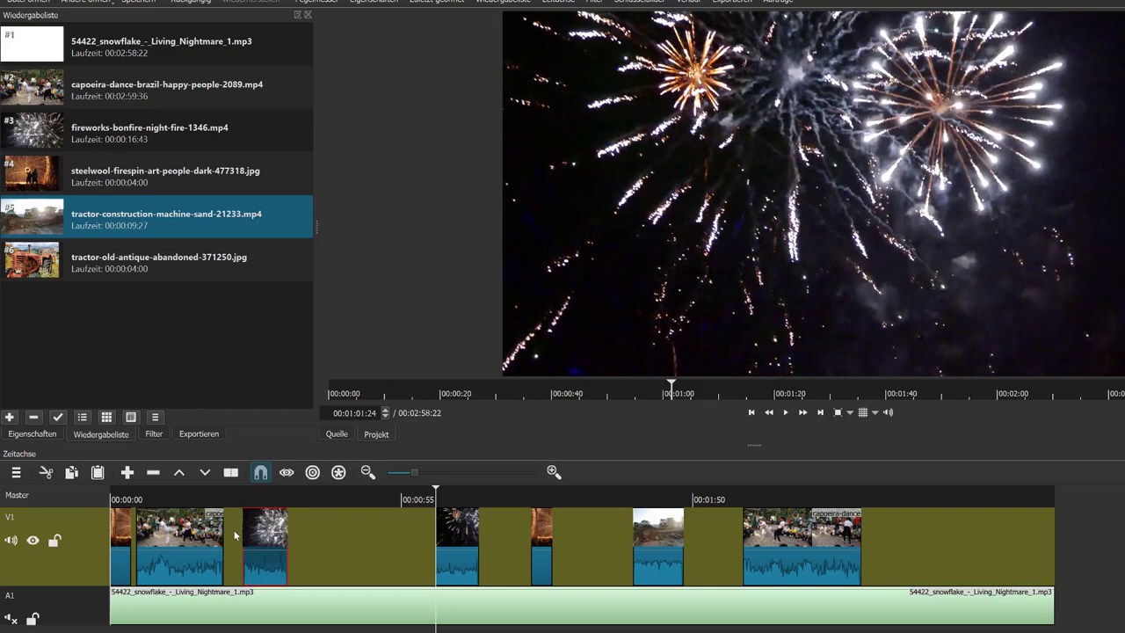
Remove the gap between the first capoeira clip and the first fireworks part, and overlap the two clips to create a transition
{"action": "right_click", "coordinate": [235, 534]}
{"action": "left_click", "coordinate": [255, 540]}
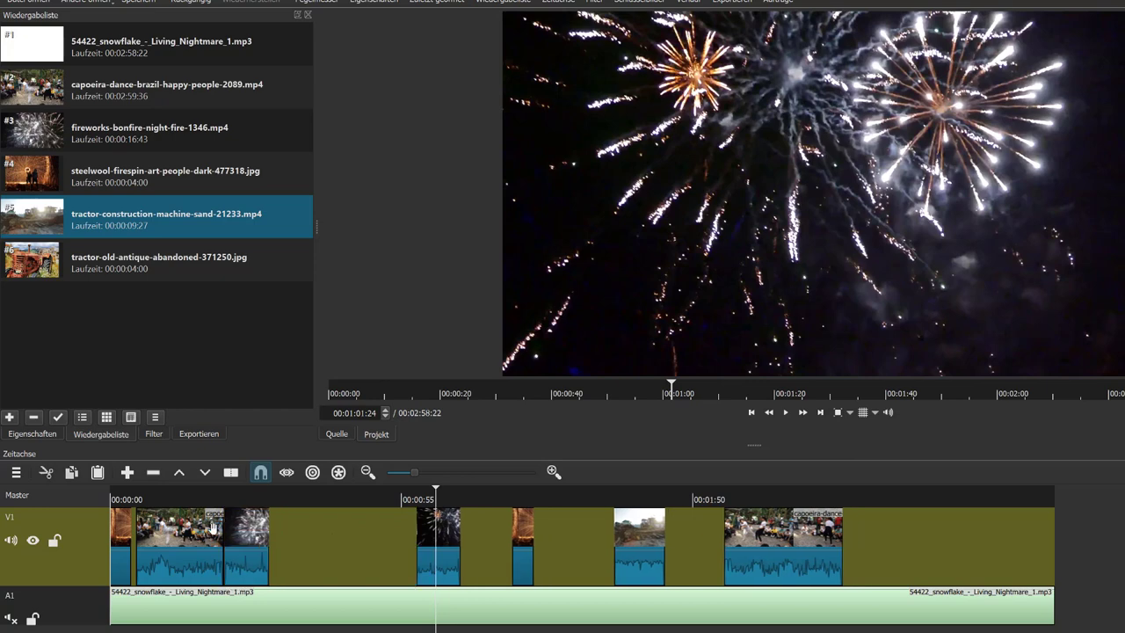
{"action": "left_click_drag", "start_coordinate": [237, 540], "coordinate": [216, 538]}
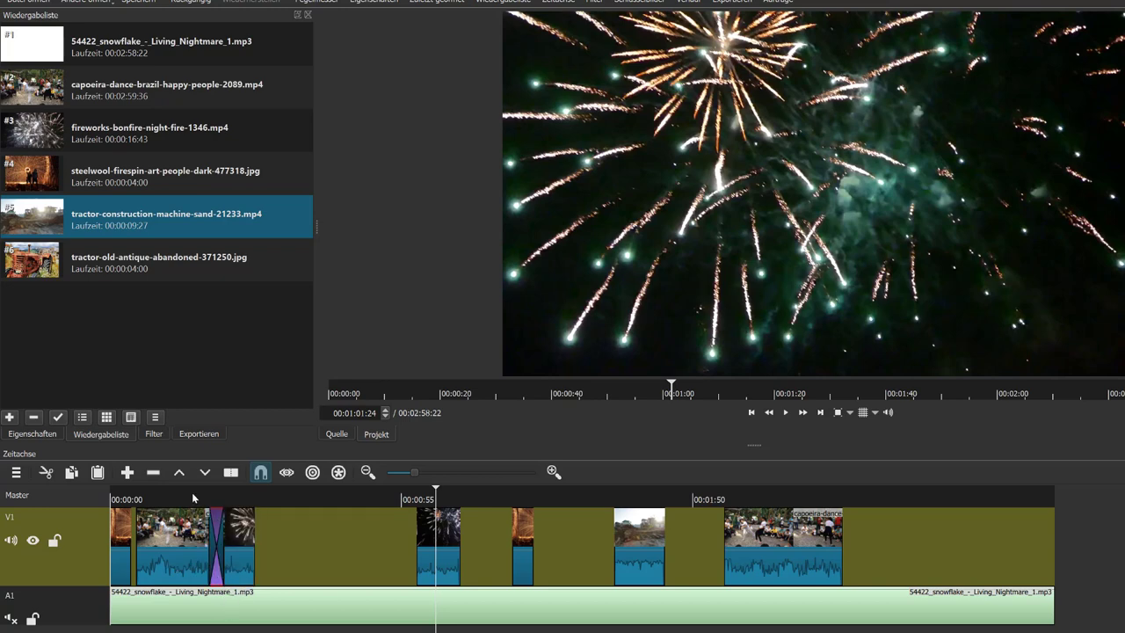
Play back the transition between the first capoeira clip and the first fireworks part from just before it
{"action": "left_click", "coordinate": [192, 494]}
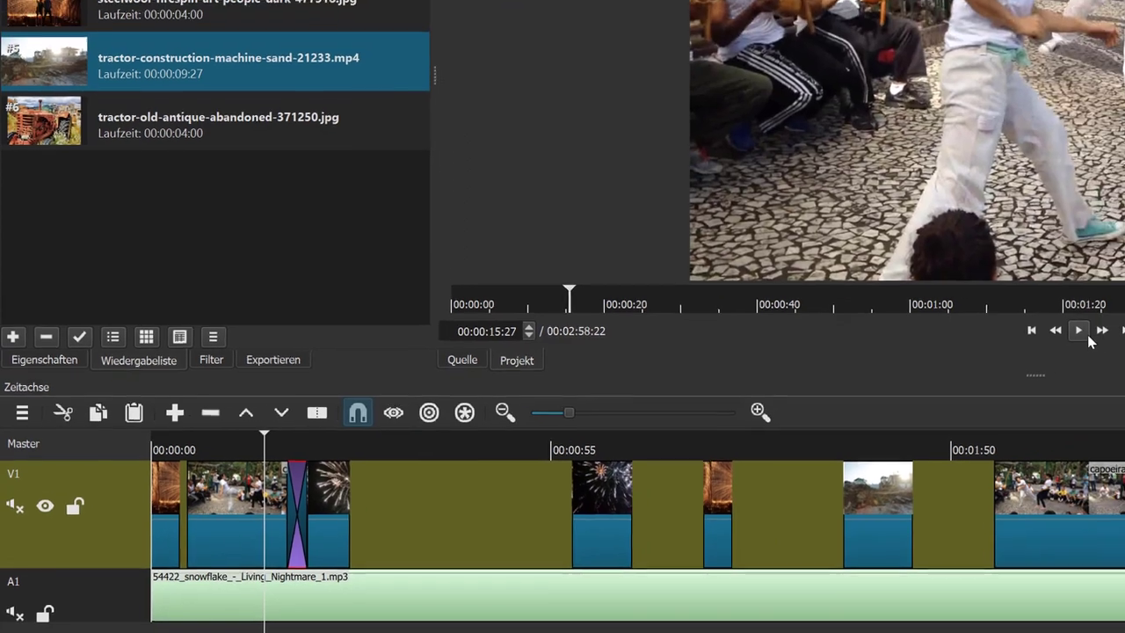
{"action": "left_click", "coordinate": [1071, 334]}
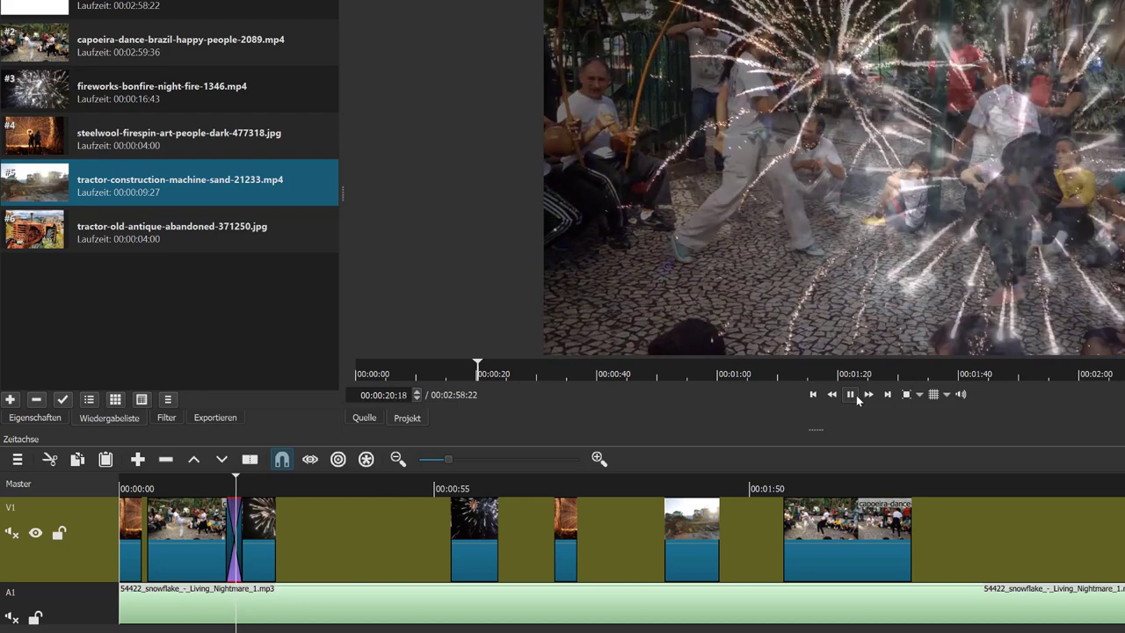
{"action": "left_click", "coordinate": [856, 394]}
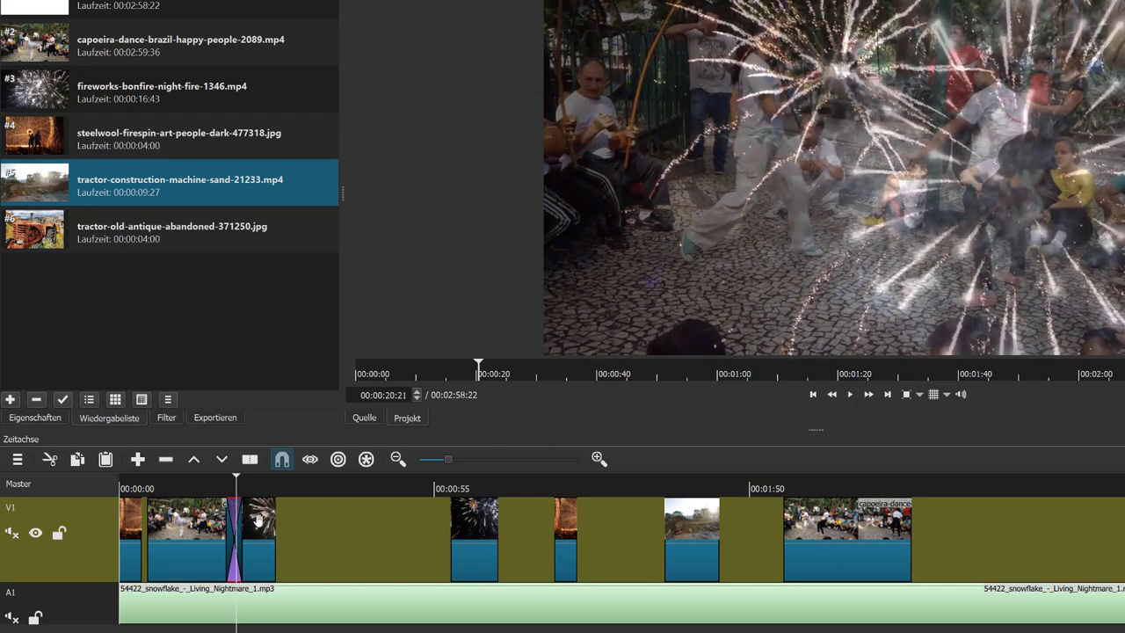
{"action": "left_click", "coordinate": [393, 534]}
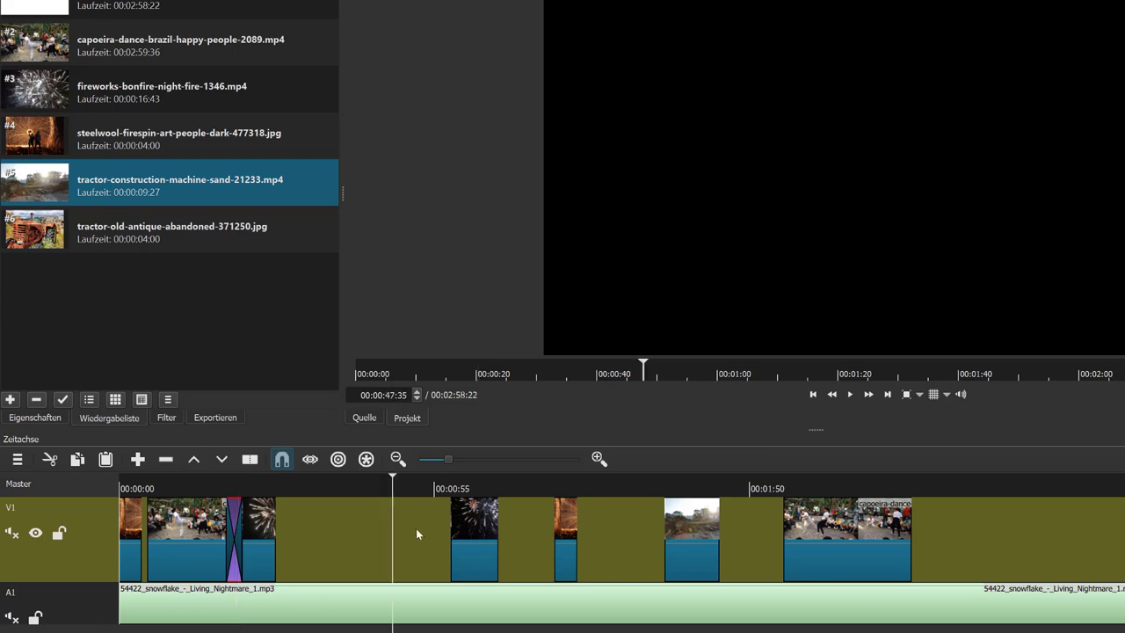
Move the rear fireworks part directly behind the first fireworks part and try to overlap the two
{"action": "left_click_drag", "start_coordinate": [472, 527], "coordinate": [299, 532]}
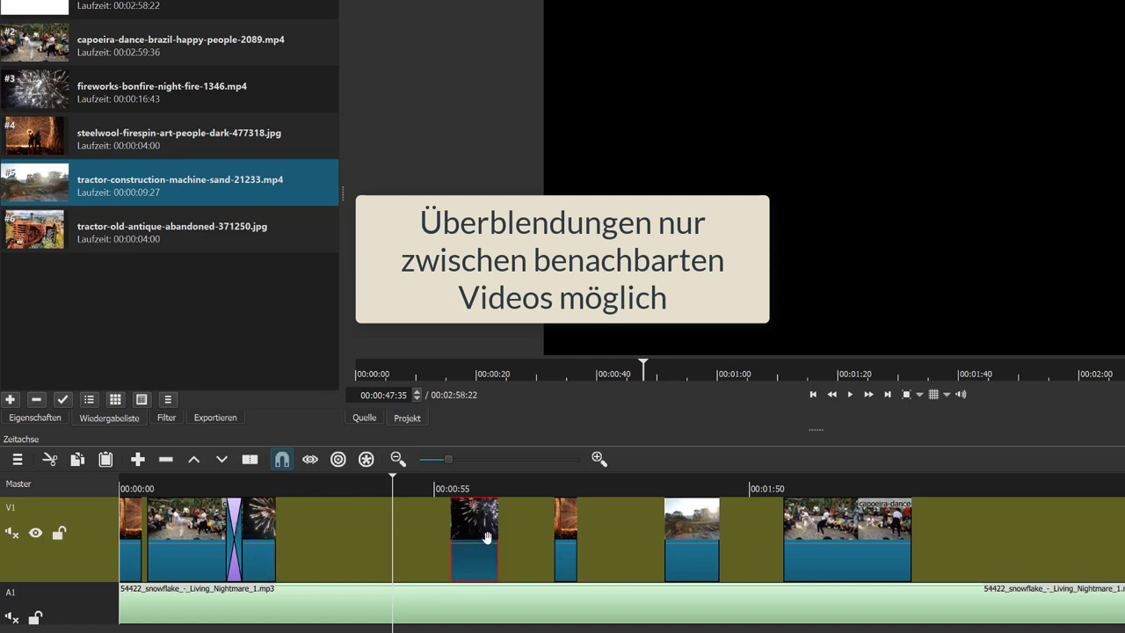
{"action": "left_click_drag", "start_coordinate": [486, 535], "coordinate": [304, 529]}
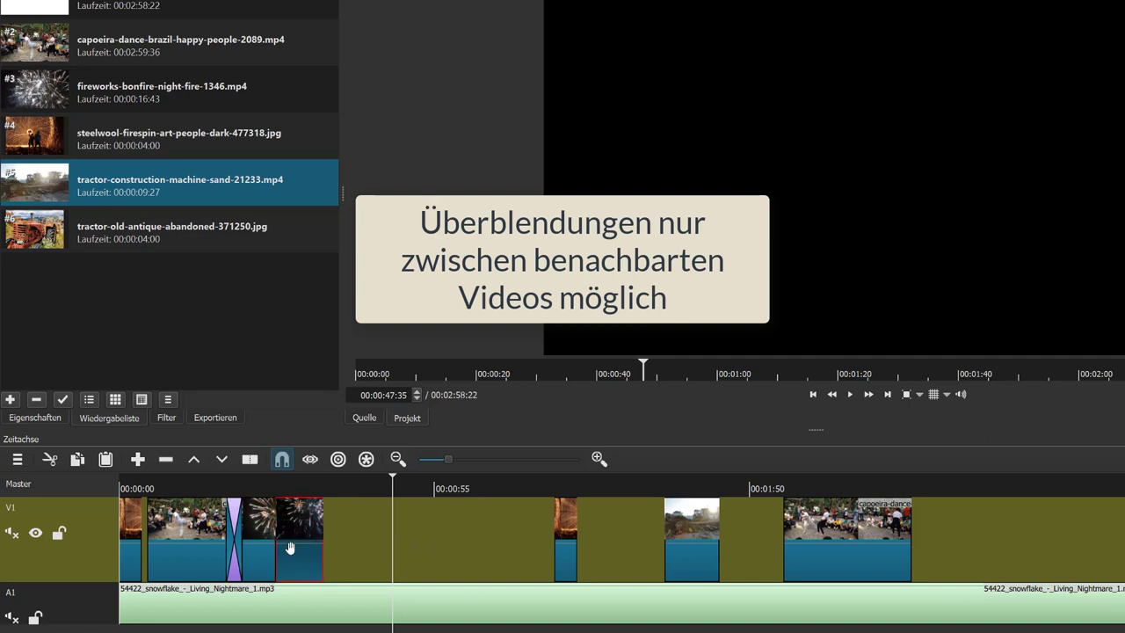
{"action": "left_click_drag", "start_coordinate": [306, 526], "coordinate": [281, 528]}
Move the rear fireworks part between the second steelwool image and the tractor clip, and bring that image forward behind the first fireworks part
{"action": "left_click_drag", "start_coordinate": [303, 527], "coordinate": [651, 542]}
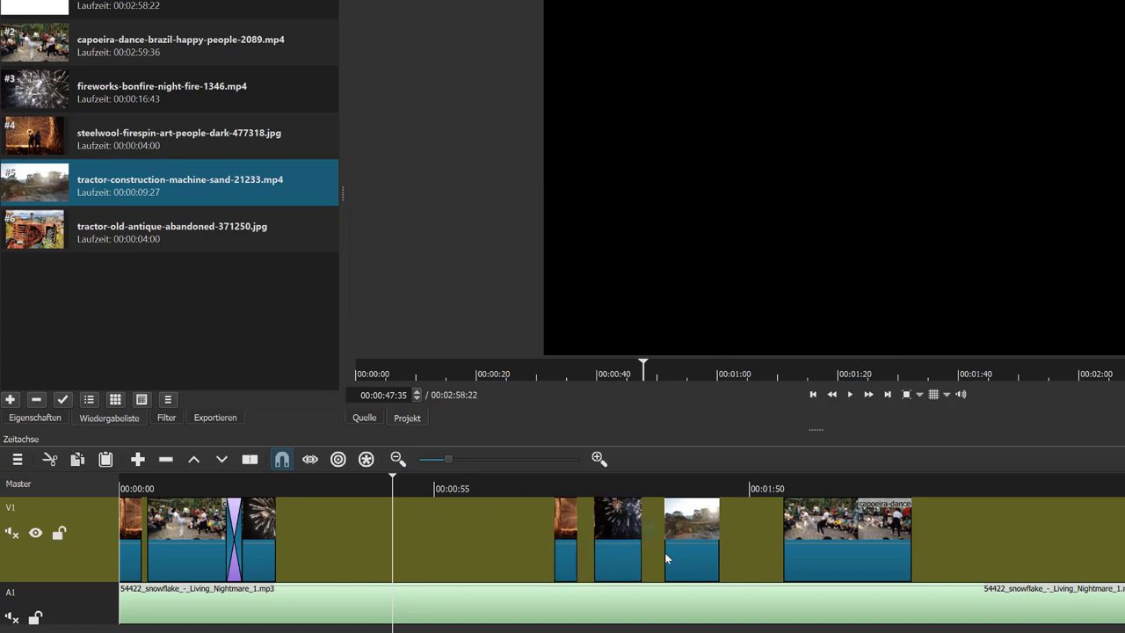
{"action": "left_click_drag", "start_coordinate": [566, 543], "coordinate": [355, 536]}
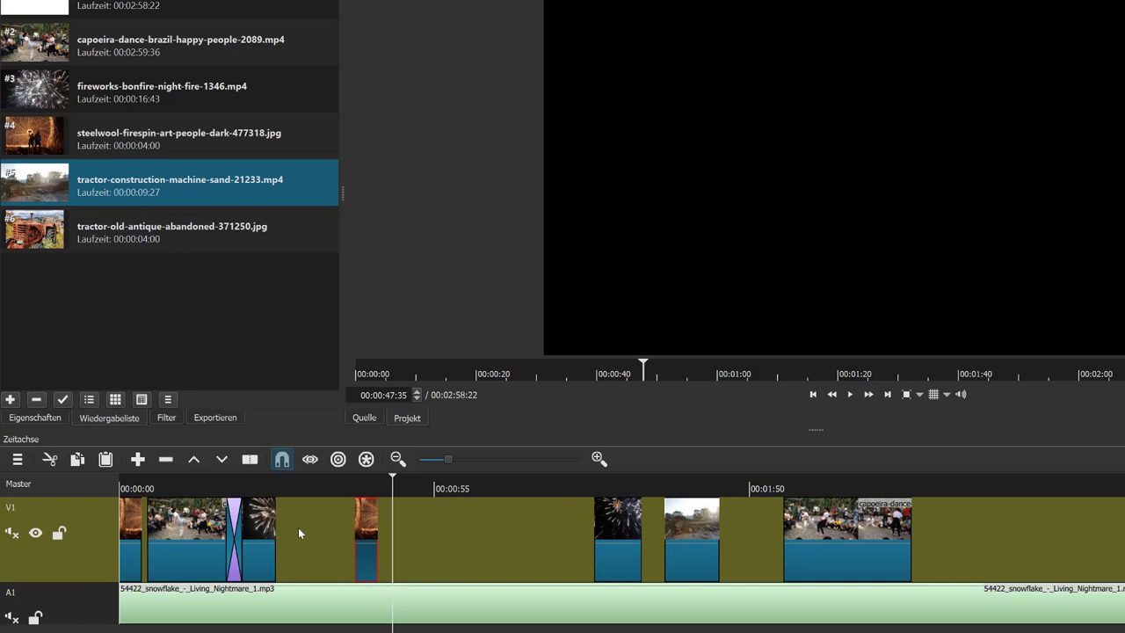
Remove all gaps on V1 between the first fireworks part, steelwool image, rear fireworks part, tractor clip and rear capoeira clip
{"action": "right_click", "coordinate": [331, 511]}
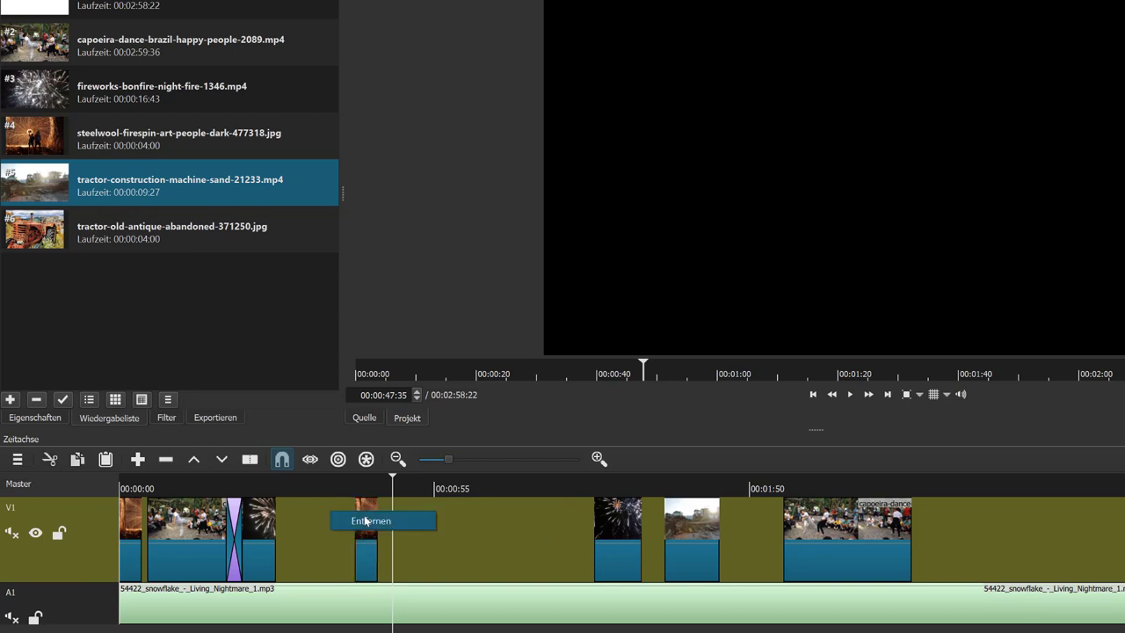
{"action": "left_click", "coordinate": [366, 520]}
{"action": "left_click", "coordinate": [370, 532]}
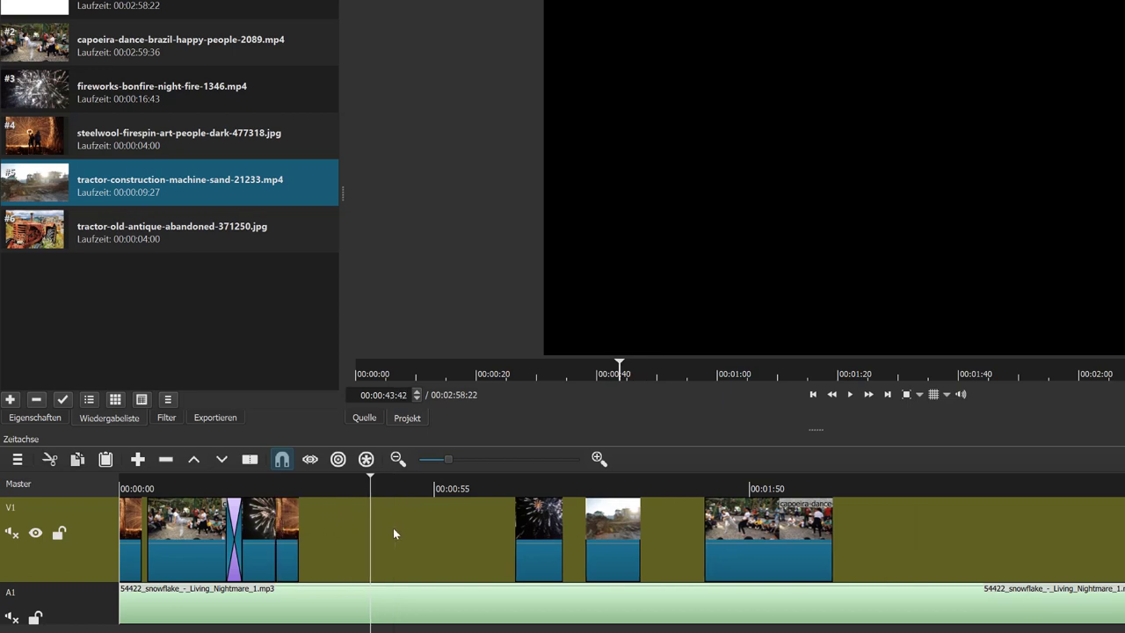
{"action": "right_click", "coordinate": [393, 534]}
{"action": "left_click", "coordinate": [419, 540]}
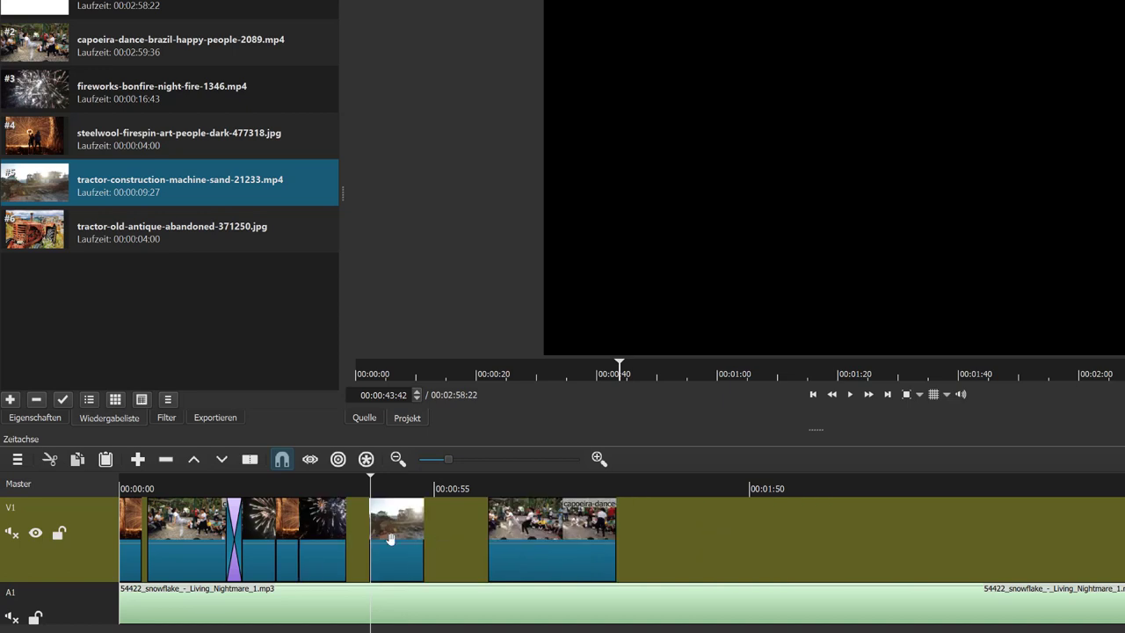
{"action": "left_click", "coordinate": [360, 526]}
{"action": "right_click", "coordinate": [360, 525]}
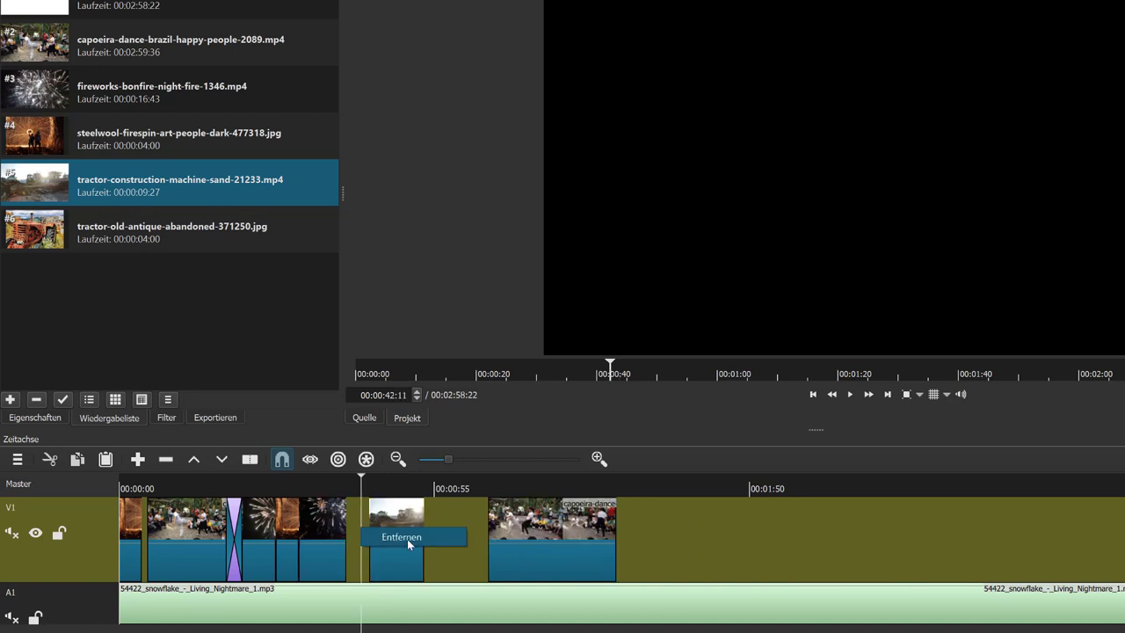
{"action": "left_click", "coordinate": [407, 539]}
{"action": "left_click", "coordinate": [432, 528]}
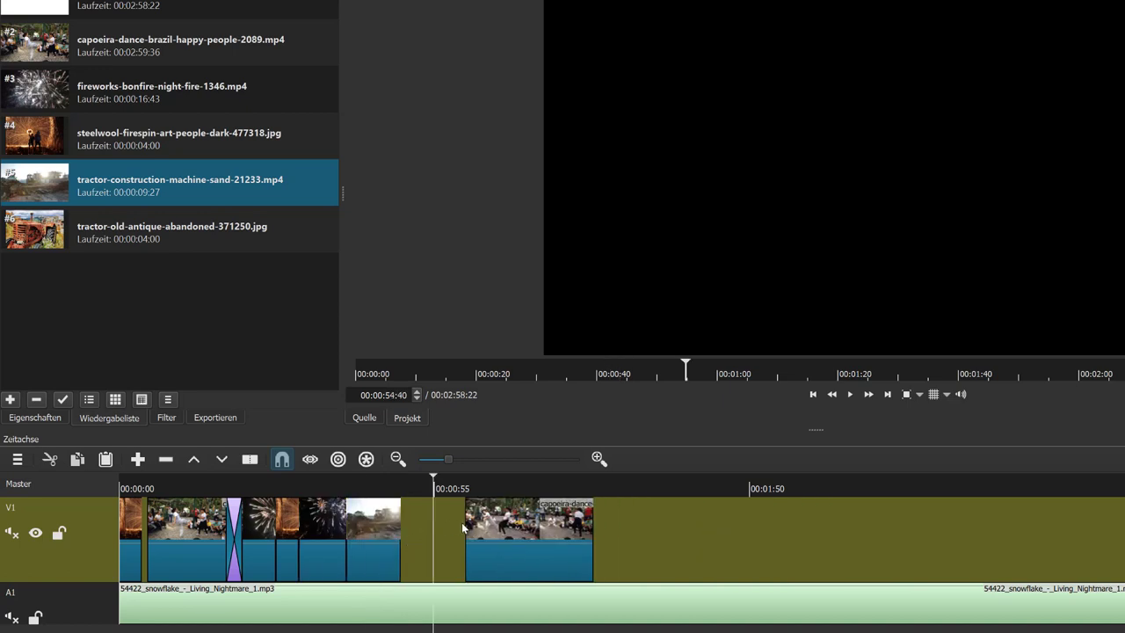
{"action": "right_click", "coordinate": [427, 526]}
{"action": "left_click", "coordinate": [471, 533]}
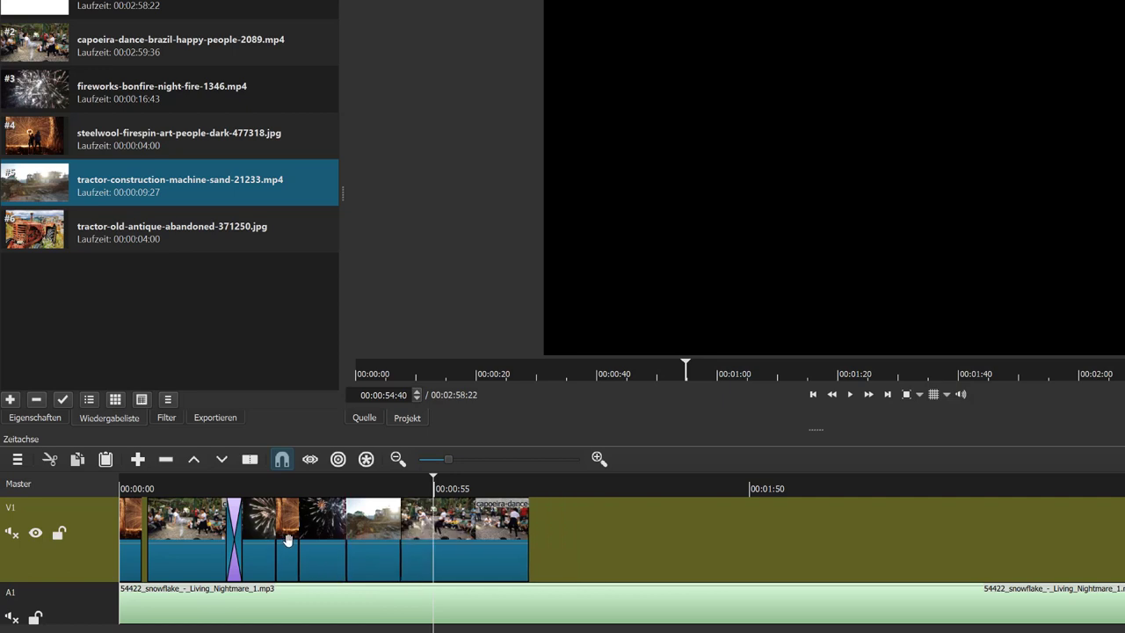
Create overlap transitions from the first fireworks part to the steelwool image, the rear fireworks part to the tractor clip, and the tractor to the rear capoeira clip
{"action": "mouse_move", "coordinate": [287, 540]}
{"action": "left_mouse_down"}
{"action": "mouse_move", "coordinate": [269, 538]}
{"action": "mouse_move", "coordinate": [295, 550]}
{"action": "left_mouse_up"}
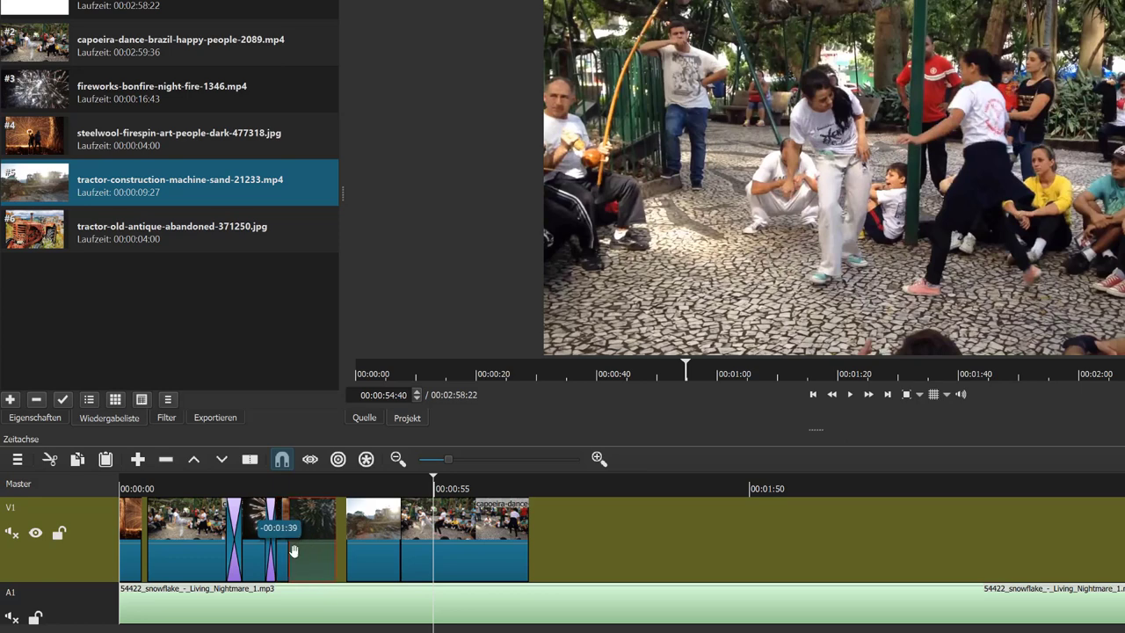
{"action": "left_click_drag", "start_coordinate": [366, 538], "coordinate": [415, 567]}
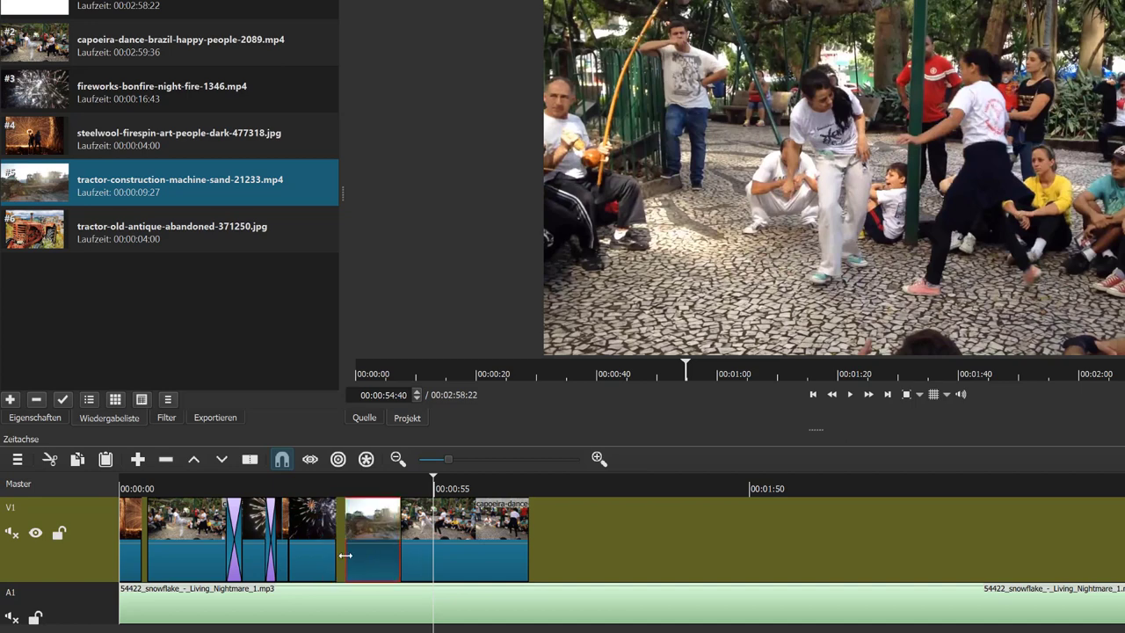
{"action": "left_click_drag", "start_coordinate": [367, 551], "coordinate": [343, 563]}
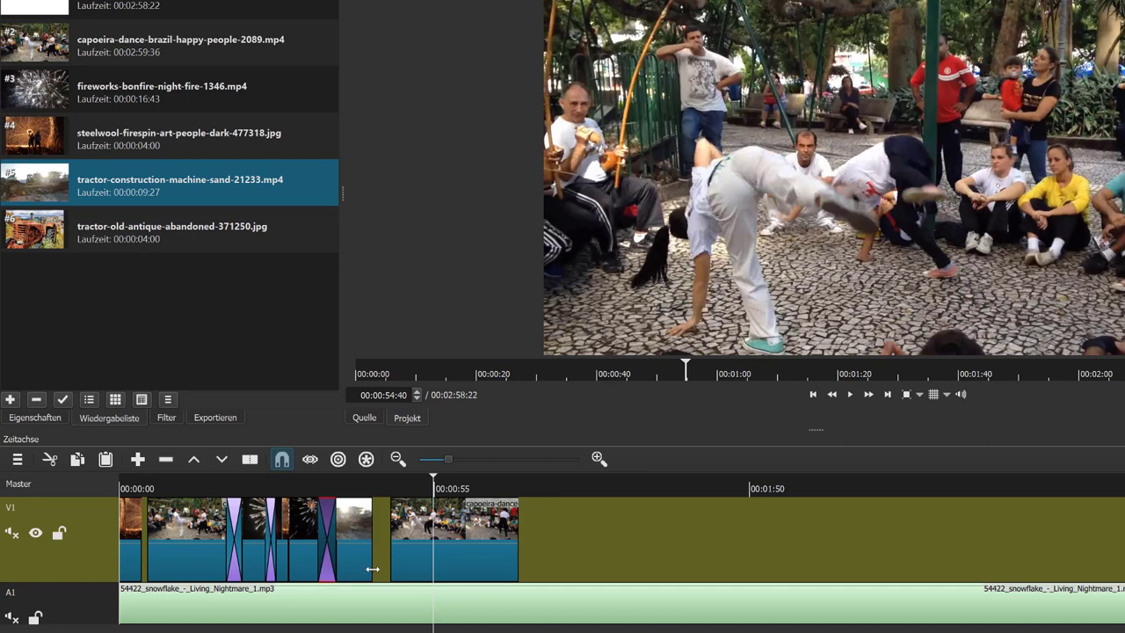
{"action": "left_click_drag", "start_coordinate": [414, 563], "coordinate": [377, 567]}
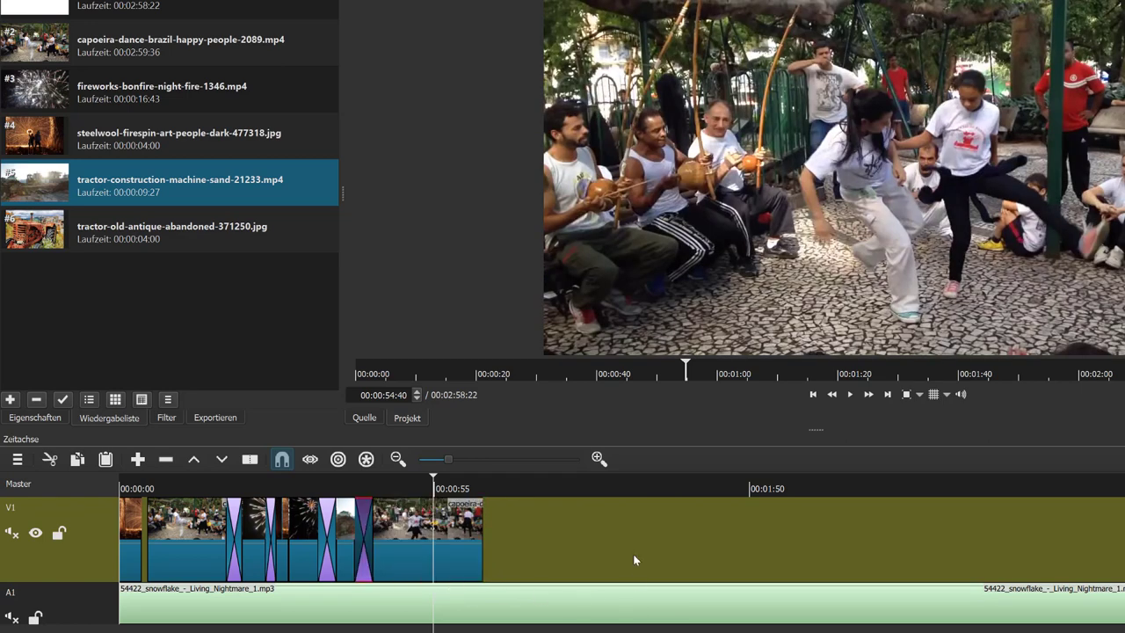
Remove the gap before the first capoeira clip on V1 and split the rear capoeira clip at 00:00:54:40
{"action": "left_click", "coordinate": [146, 563]}
{"action": "key", "text": "Delete"}
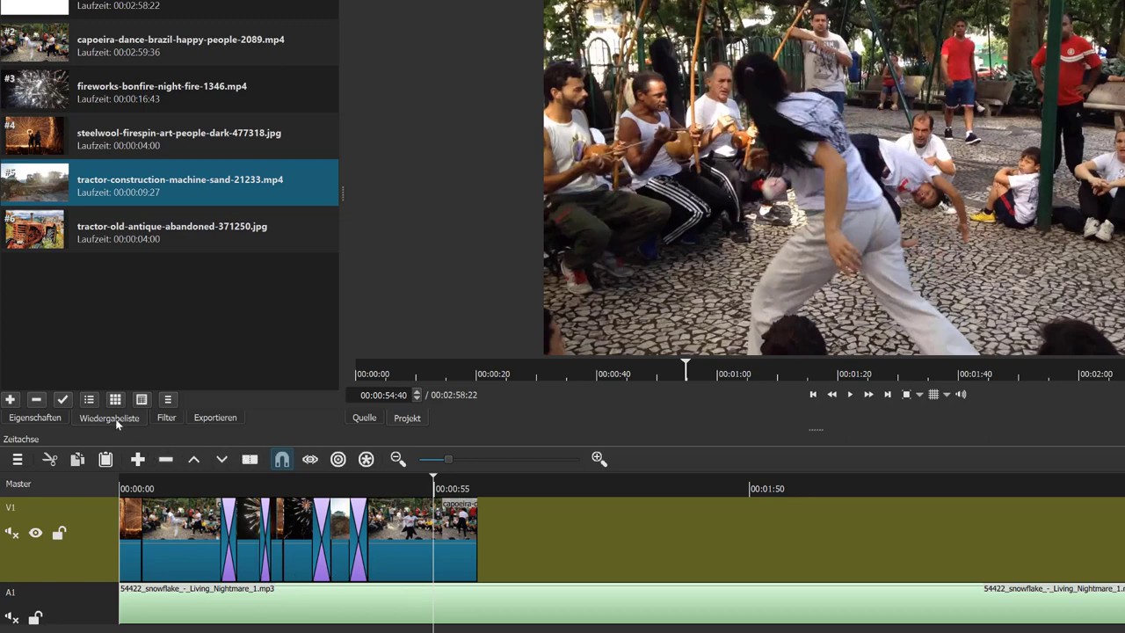
{"action": "left_click", "coordinate": [415, 538]}
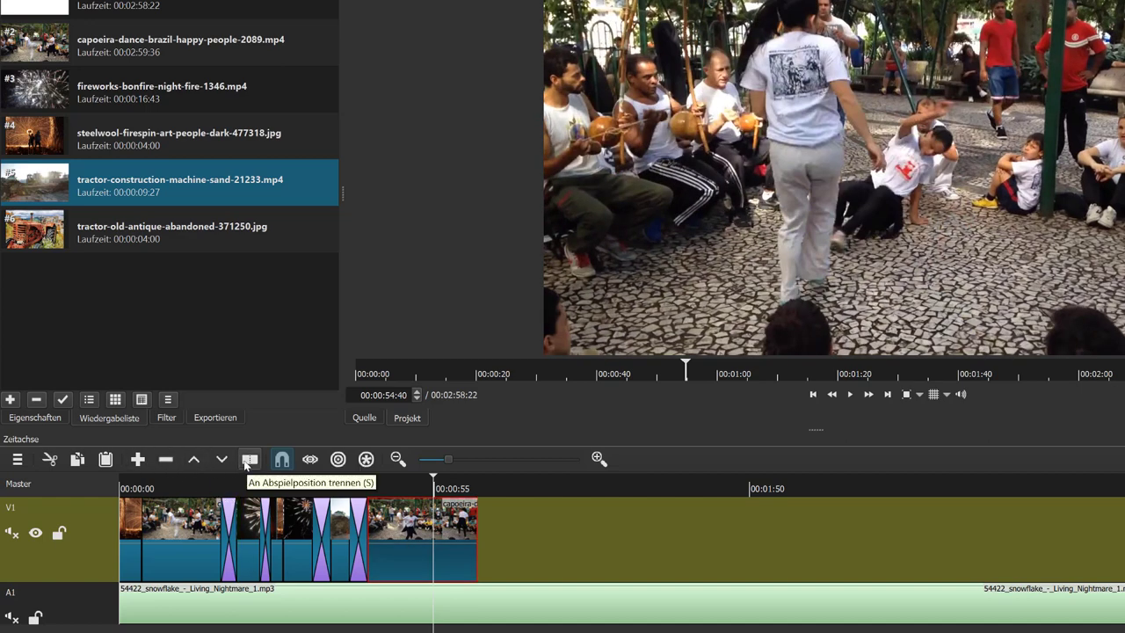
{"action": "left_click", "coordinate": [249, 461]}
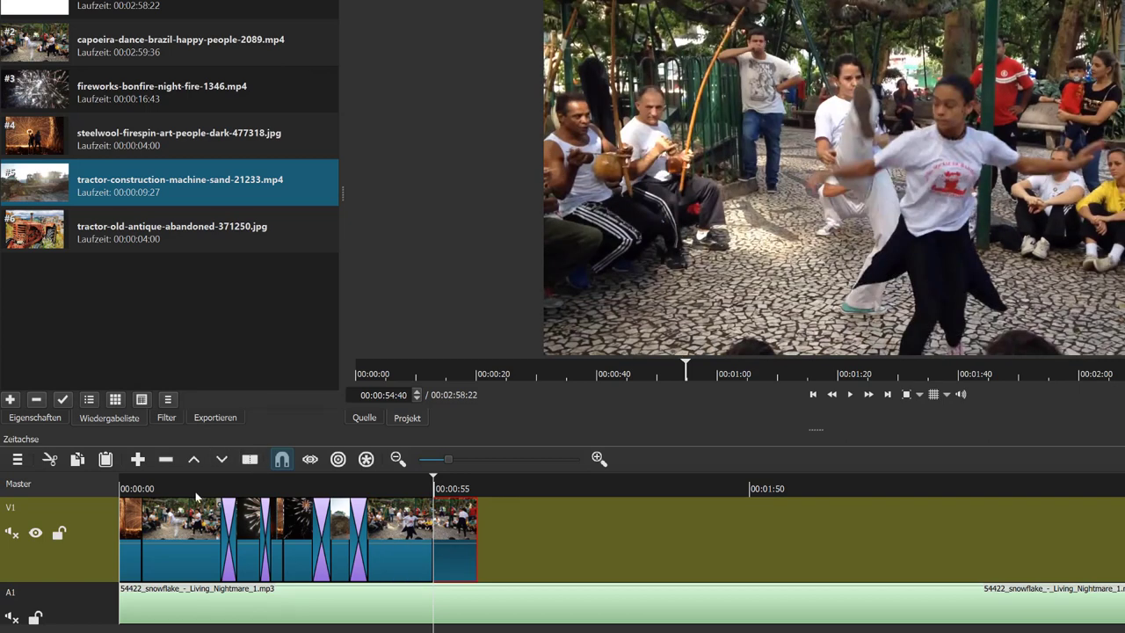
Set the video effect of the transition between the first capoeira clip and first fireworks part to Balken horizontal
{"action": "left_click", "coordinate": [228, 538]}
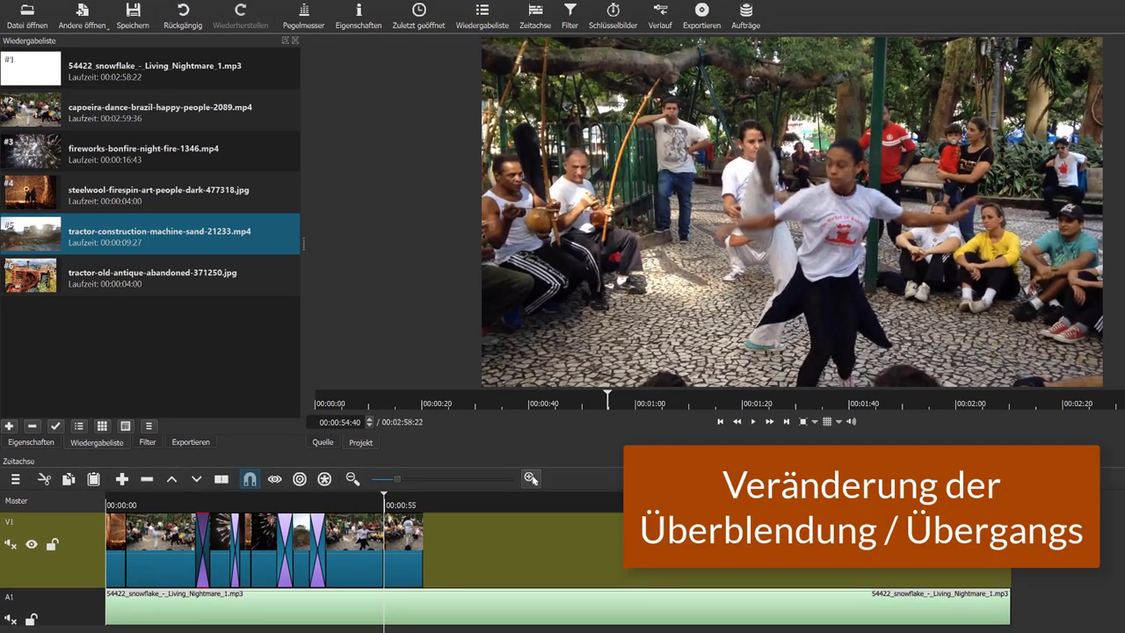
{"action": "left_click", "coordinate": [531, 478]}
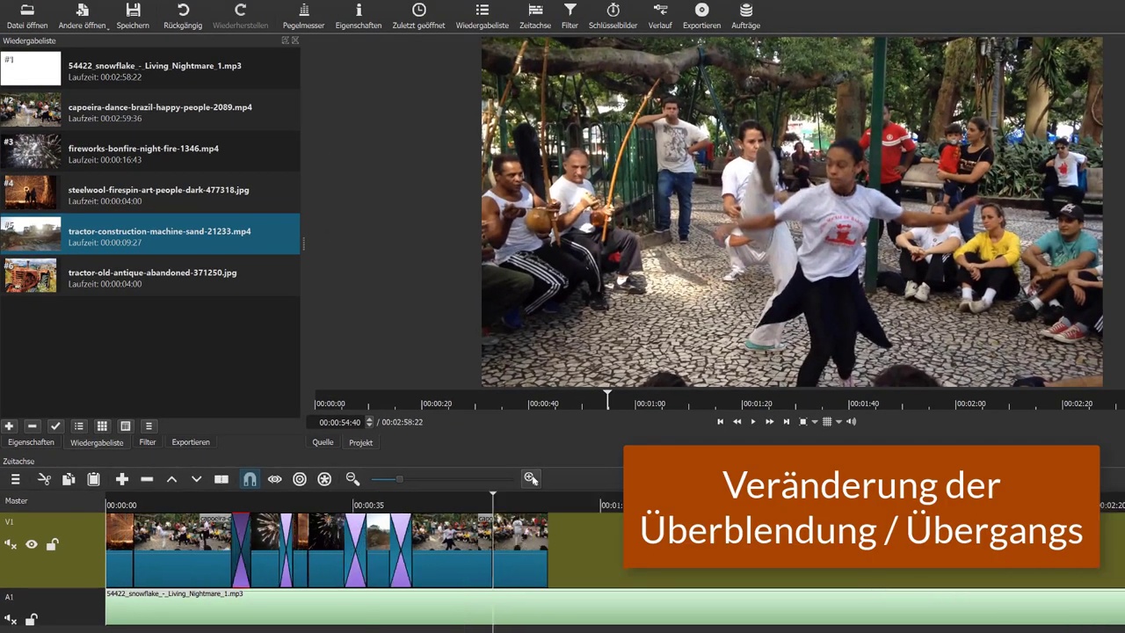
{"action": "left_click", "coordinate": [243, 547]}
{"action": "left_click", "coordinate": [358, 16]}
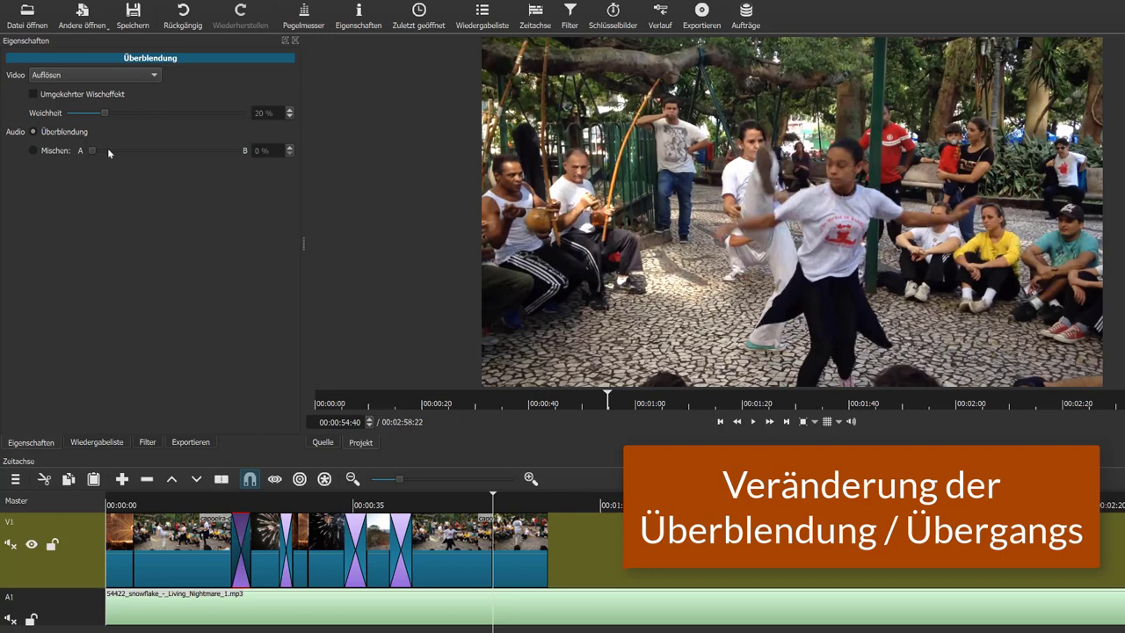
{"action": "left_click", "coordinate": [58, 76]}
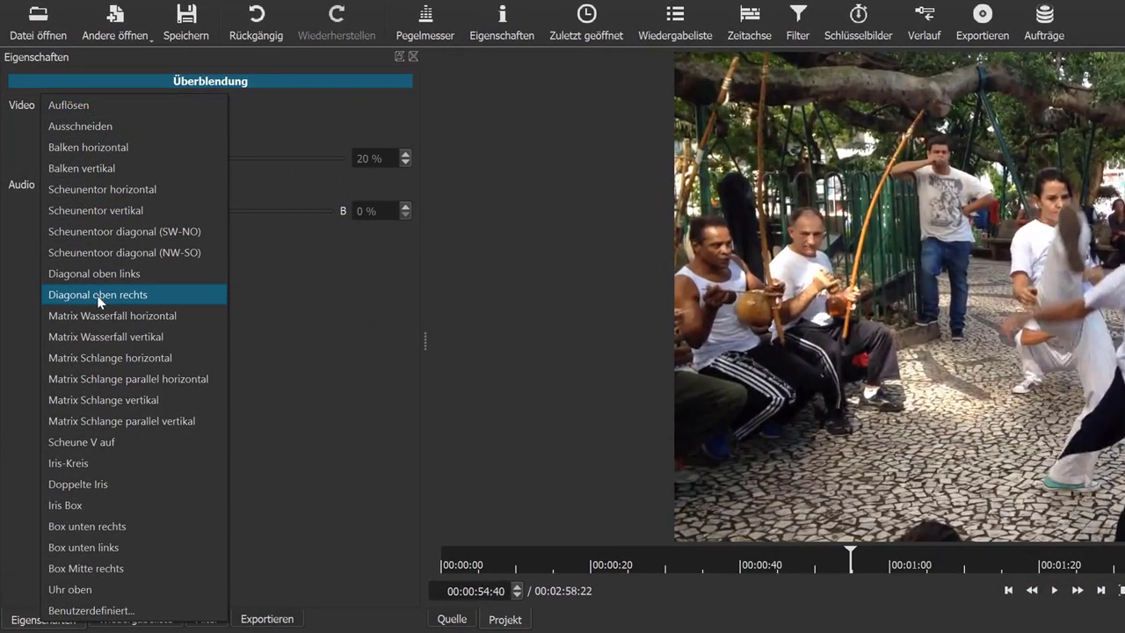
{"action": "left_click", "coordinate": [90, 145]}
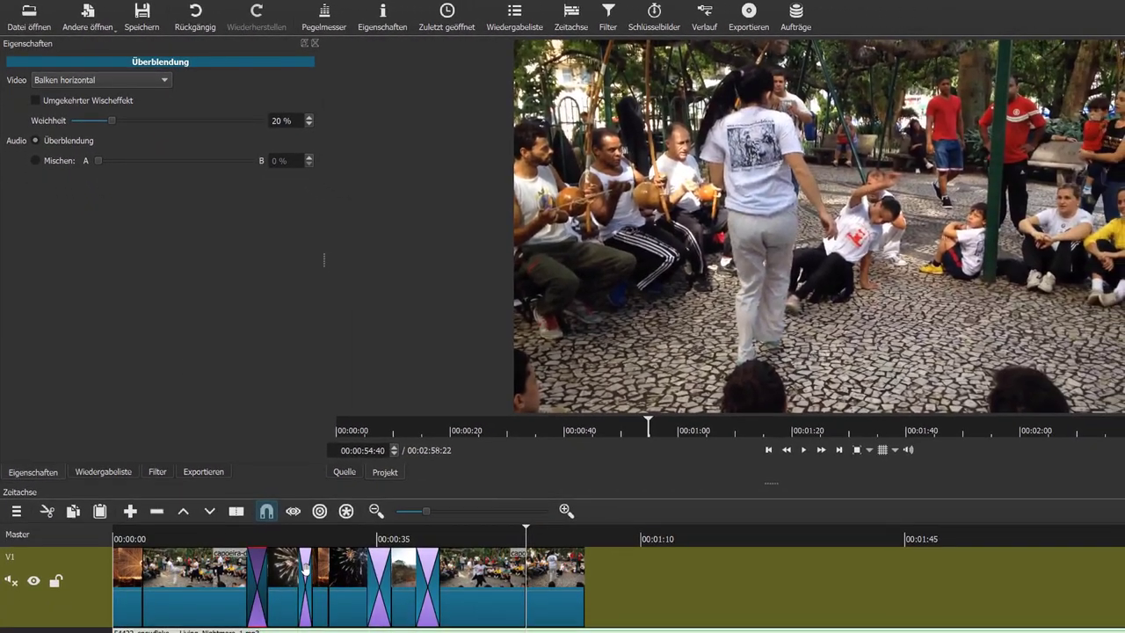
Set the video effect of the transition between the first fireworks part and the steelwool image to Balken vertikal
{"action": "left_click", "coordinate": [305, 570]}
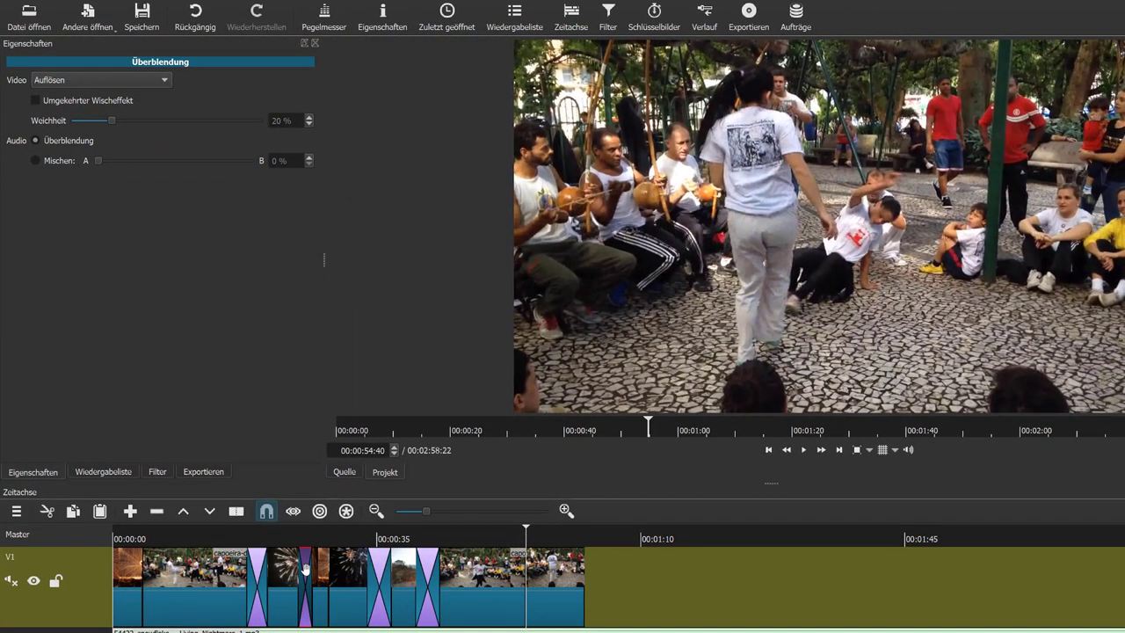
{"action": "left_click", "coordinate": [65, 83]}
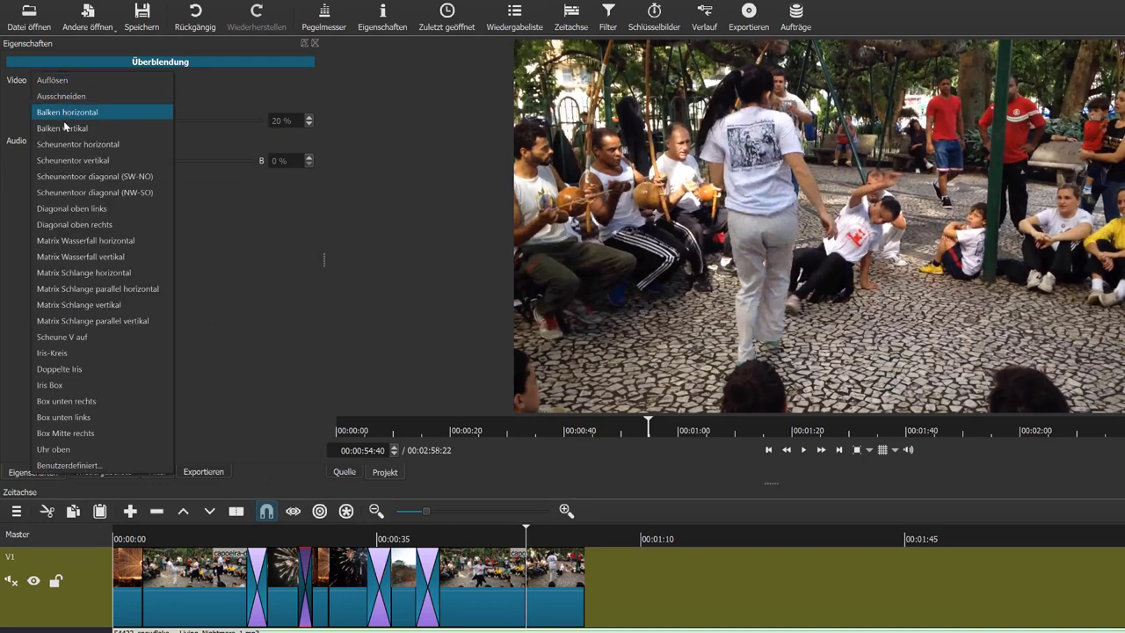
{"action": "left_click", "coordinate": [64, 129]}
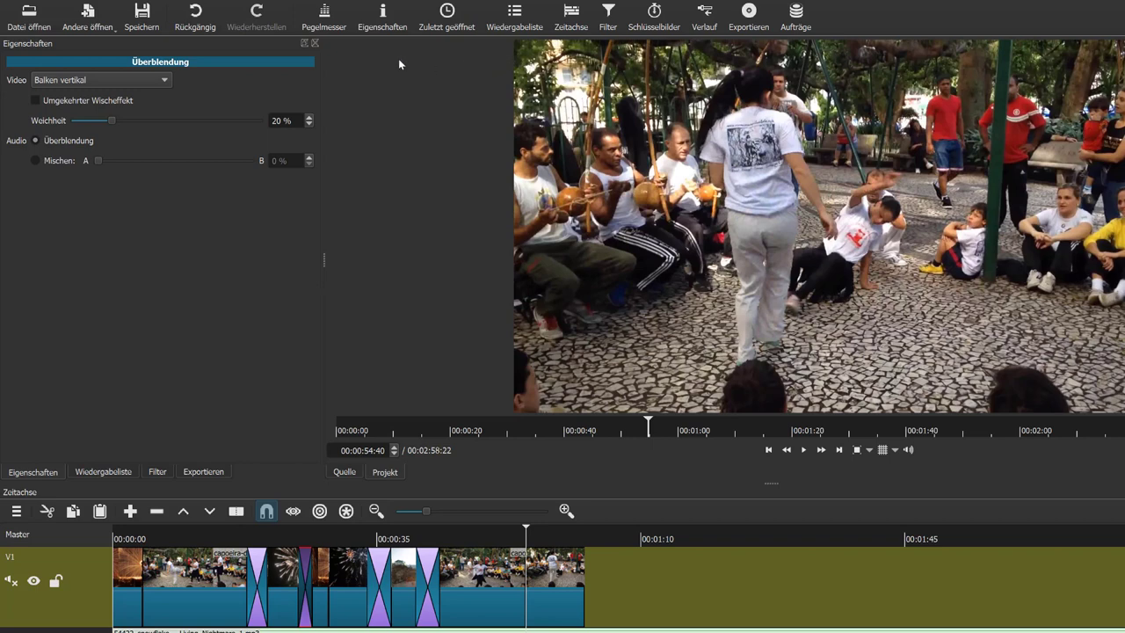
Set the video effect of the transition between the rear fireworks part and the tractor clip to Scheunentor vertikal
{"action": "left_click", "coordinate": [375, 570]}
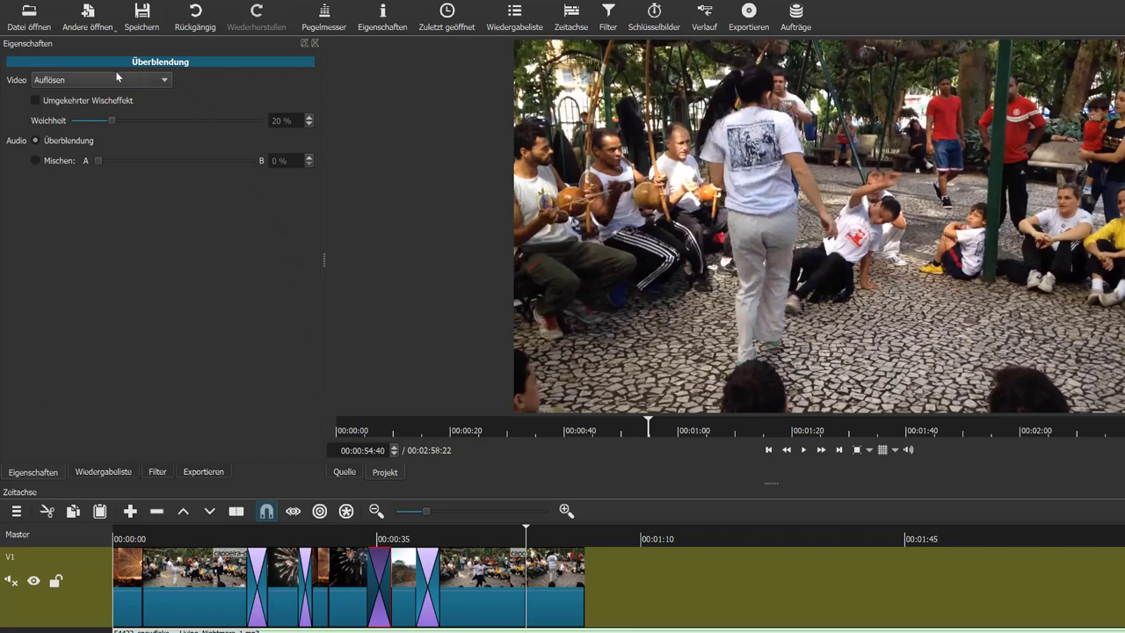
{"action": "left_click", "coordinate": [72, 77]}
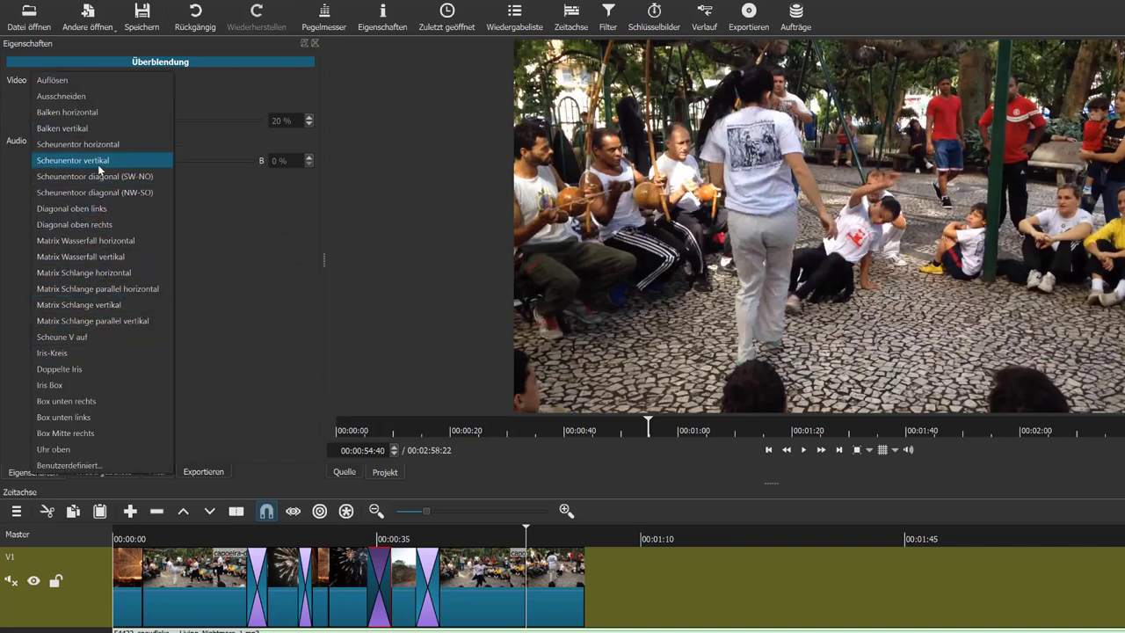
{"action": "left_click", "coordinate": [97, 161]}
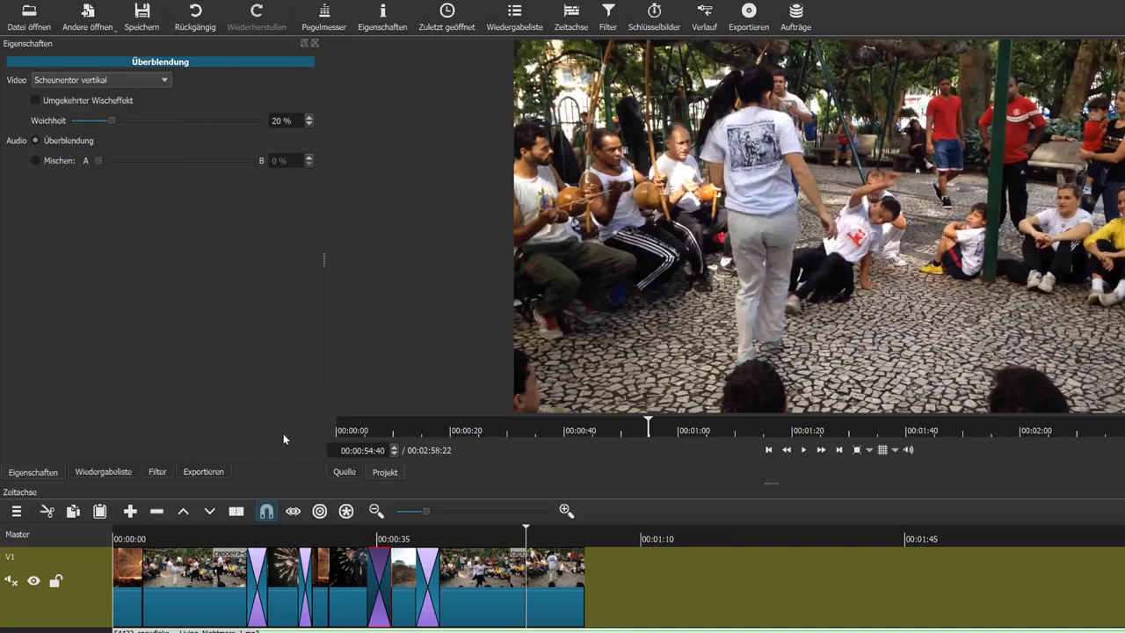
Set the video effect of the transition between the tractor clip and the rear capoeira clip to Diagonal oben rechts
{"action": "left_click", "coordinate": [428, 574]}
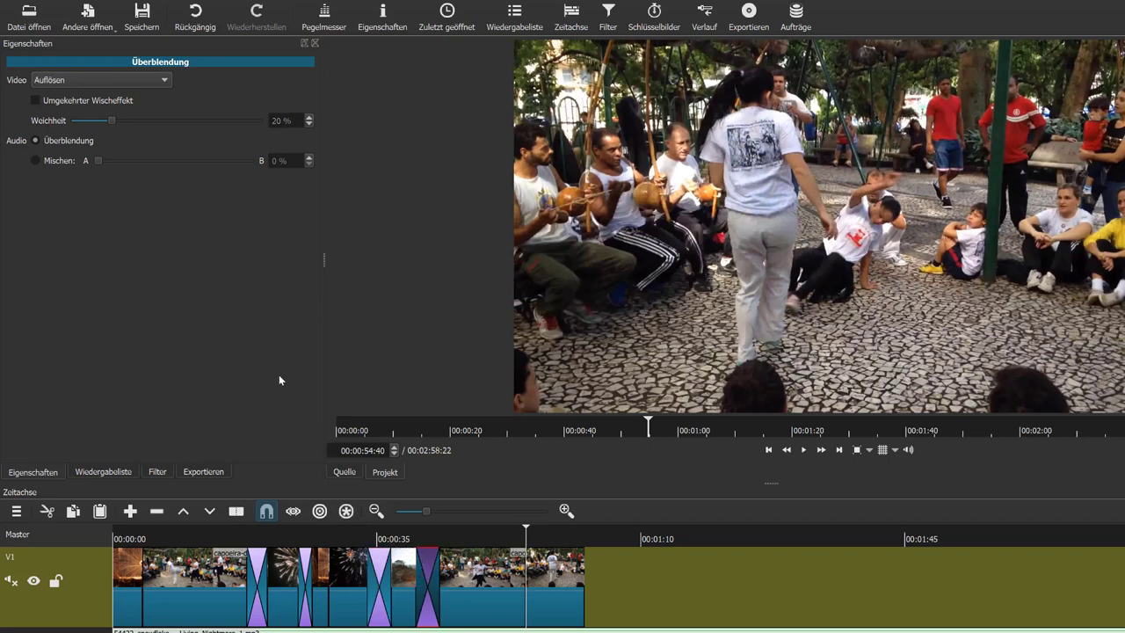
{"action": "left_click", "coordinate": [88, 80]}
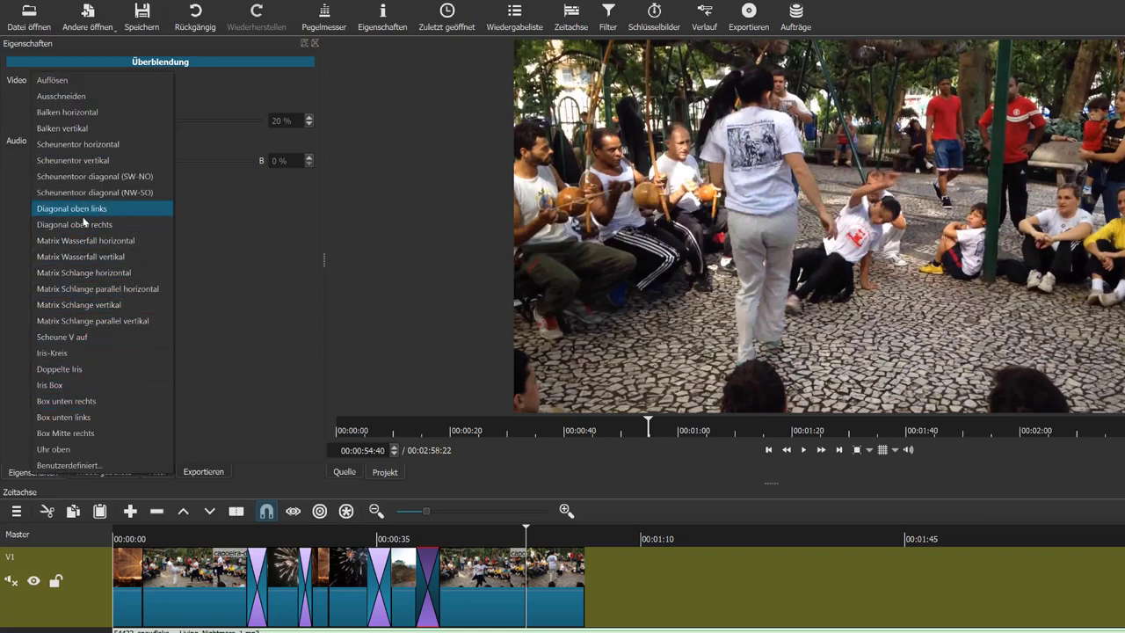
{"action": "left_click", "coordinate": [80, 225]}
{"action": "left_click", "coordinate": [482, 533]}
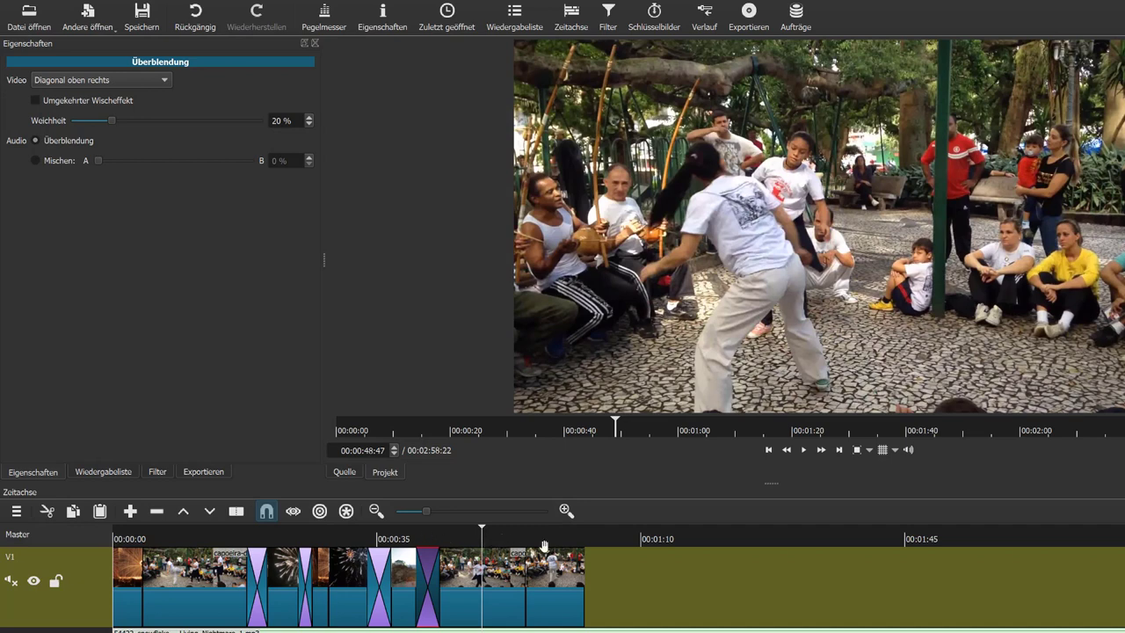
Overlap the last two capoeira parts to create a transition and set its video effect to Matrix Schlange parallel horizontal
{"action": "left_click_drag", "start_coordinate": [553, 591], "coordinate": [523, 597]}
{"action": "left_click", "coordinate": [514, 570]}
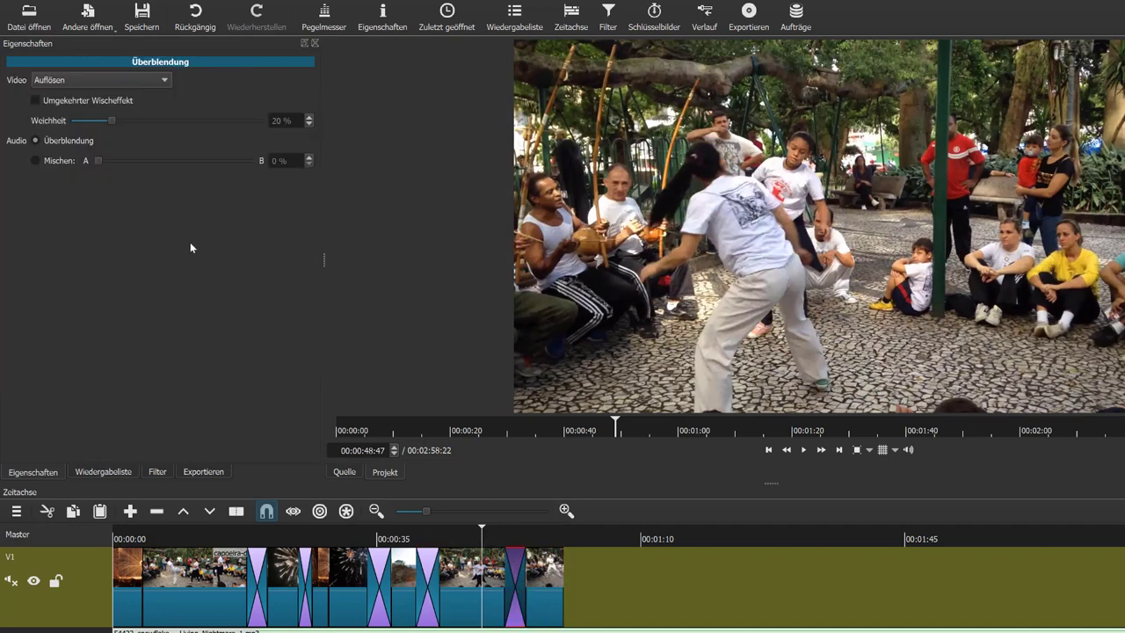
{"action": "left_click", "coordinate": [92, 81]}
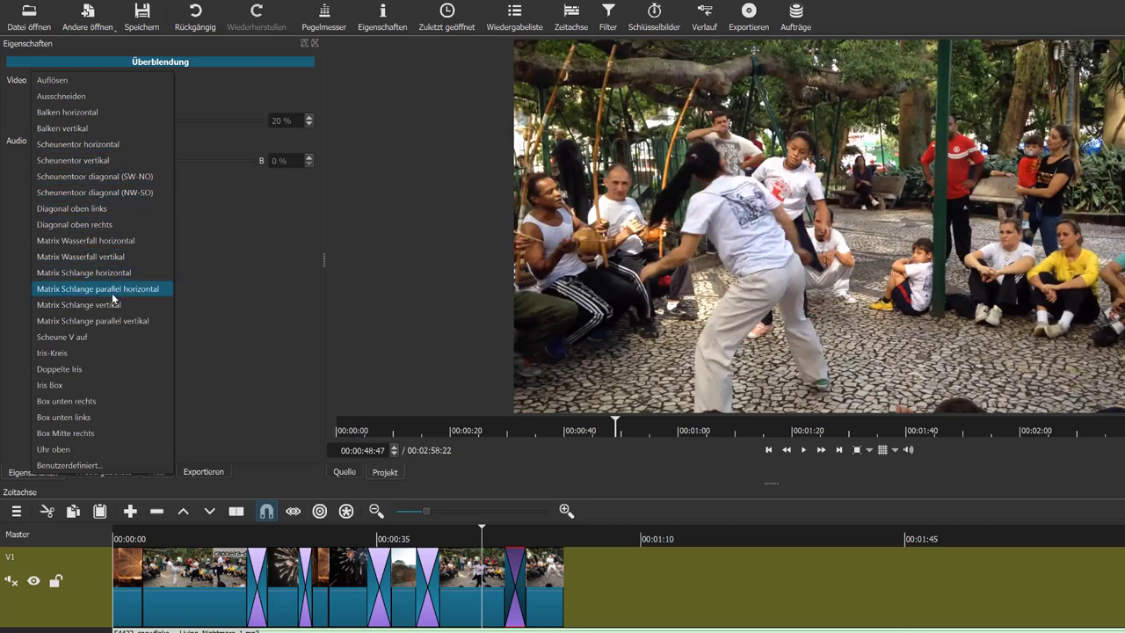
{"action": "left_click", "coordinate": [112, 291]}
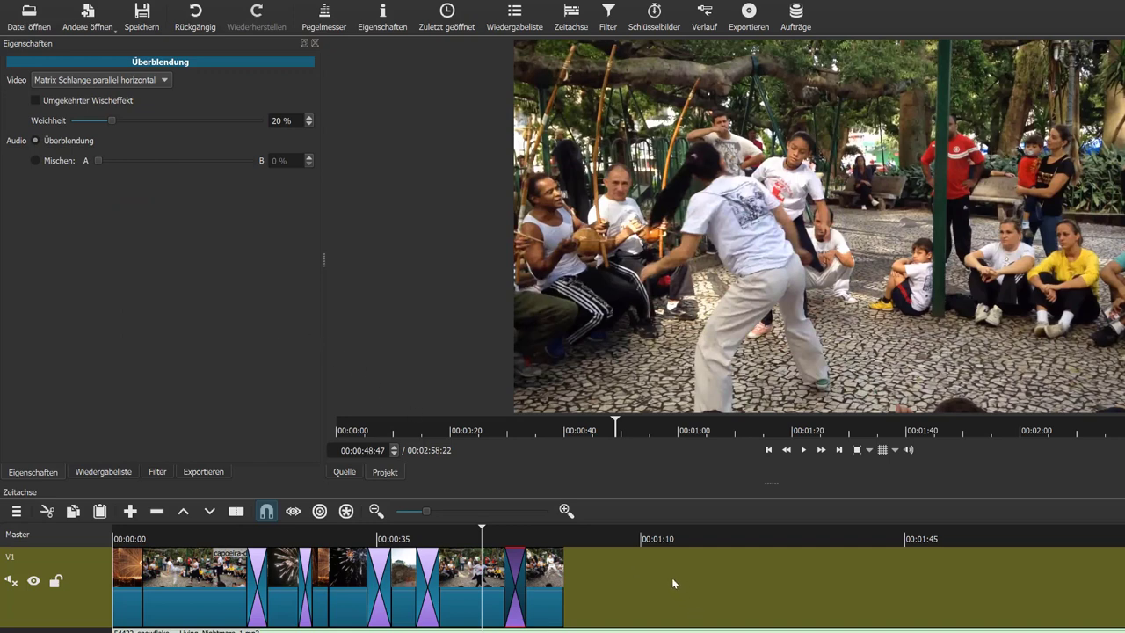
Add tractor-old-antique-abandoned-371250.jpg from the playlist to track V1 and overlap it with the last capoeira part to create a transition
{"action": "left_click", "coordinate": [628, 590]}
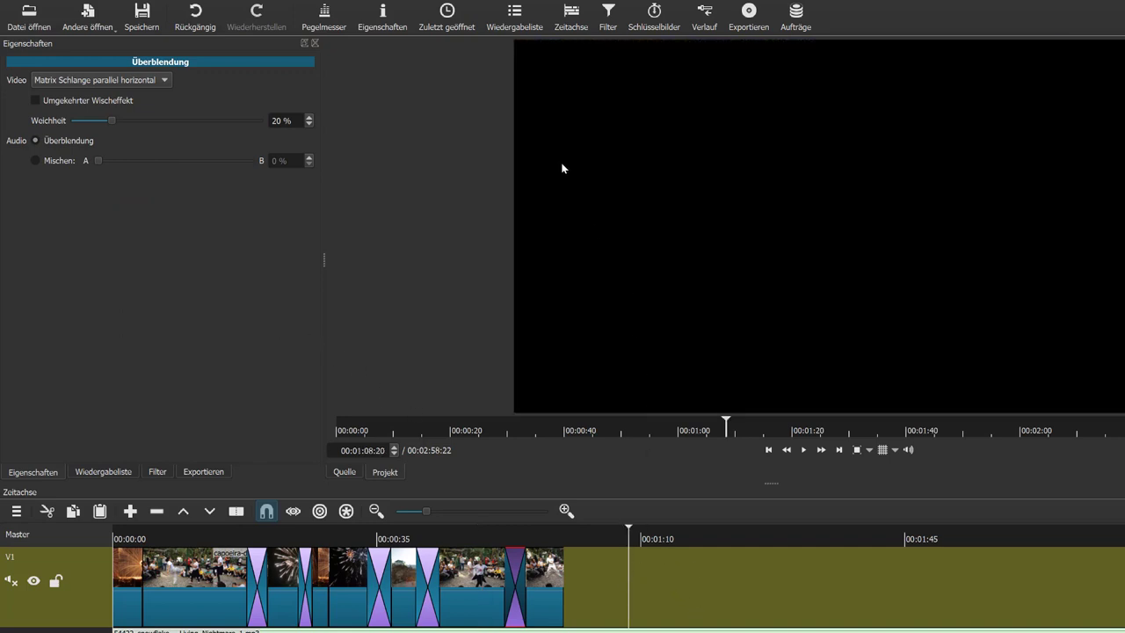
{"action": "left_click", "coordinate": [516, 27]}
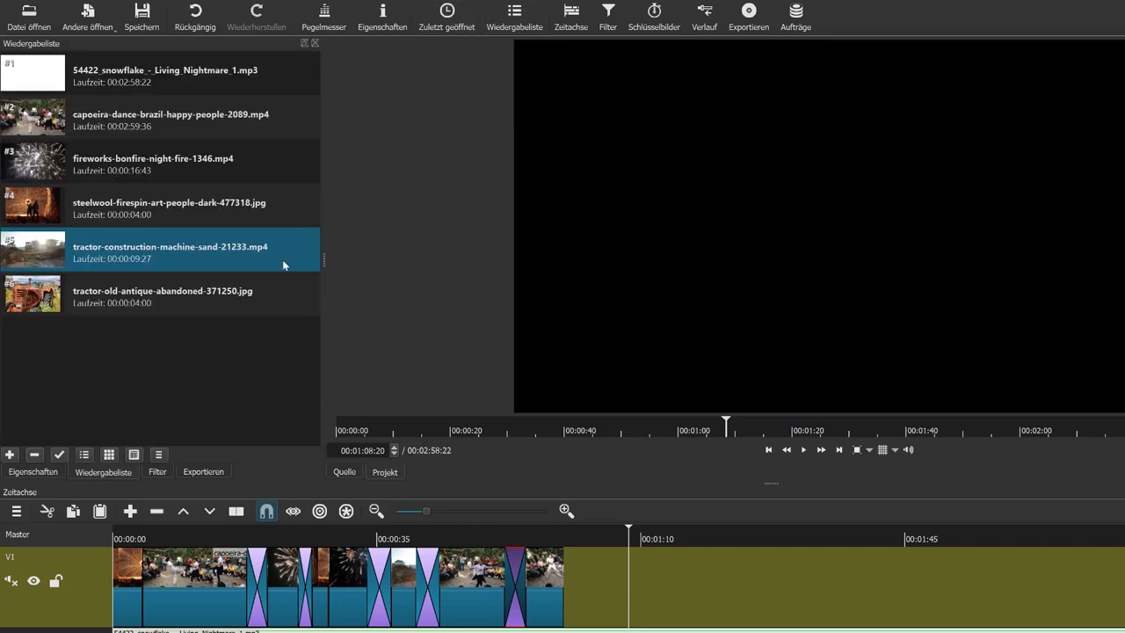
{"action": "left_click_drag", "start_coordinate": [42, 304], "coordinate": [648, 611]}
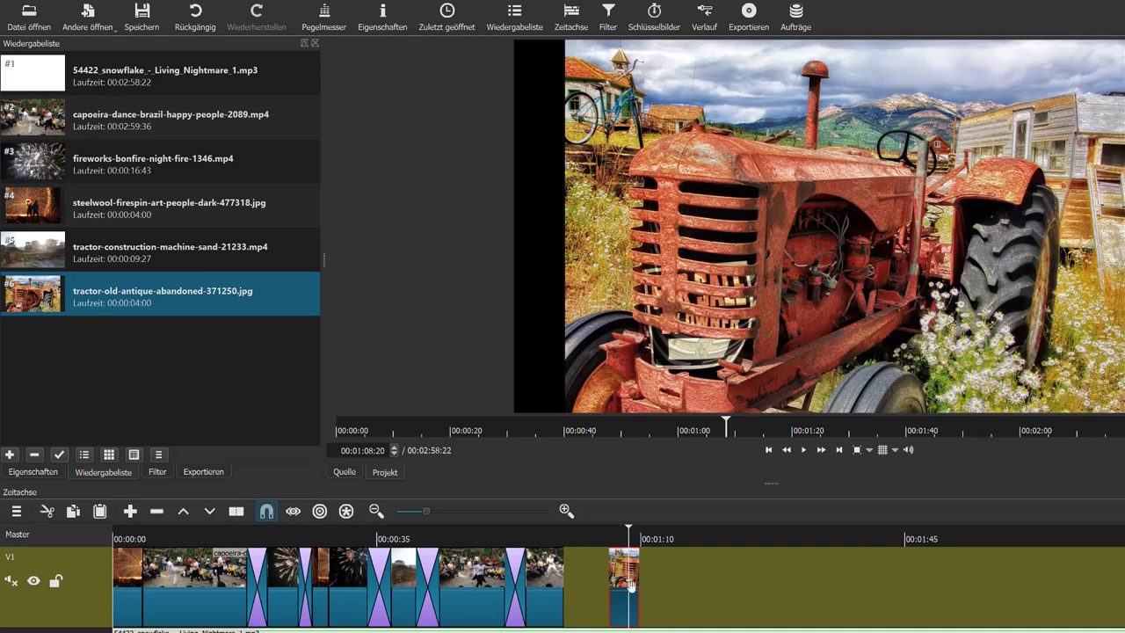
{"action": "left_click_drag", "start_coordinate": [616, 573], "coordinate": [552, 583]}
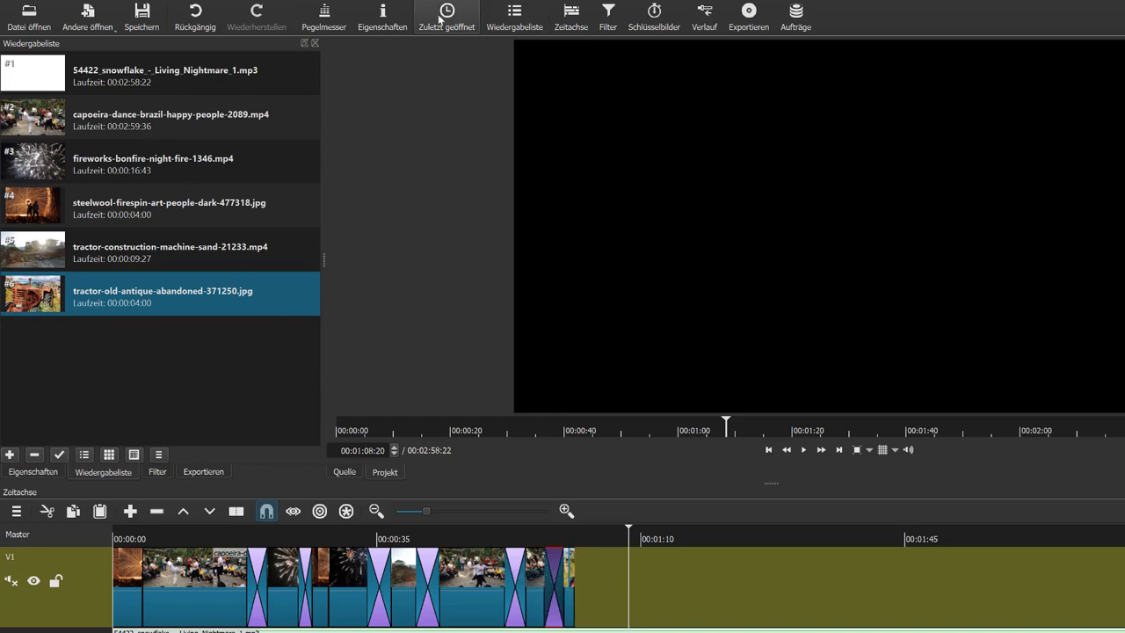
Set the video effect of the transition between the last capoeira part and the old tractor image to Box unten rechts
{"action": "left_click", "coordinate": [382, 21]}
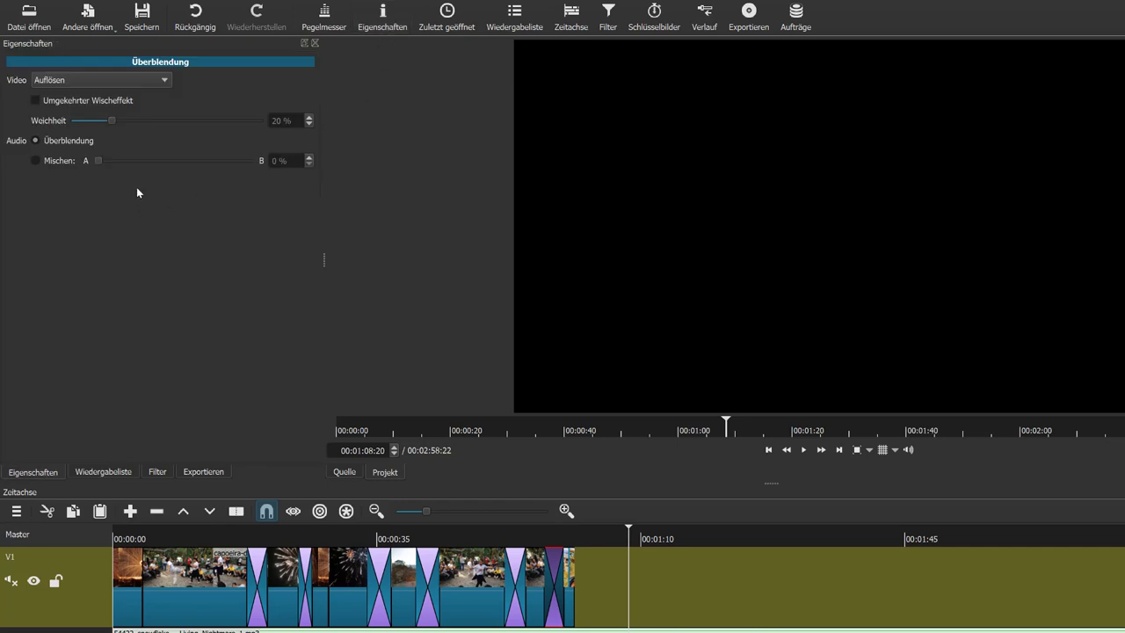
{"action": "left_click", "coordinate": [103, 79]}
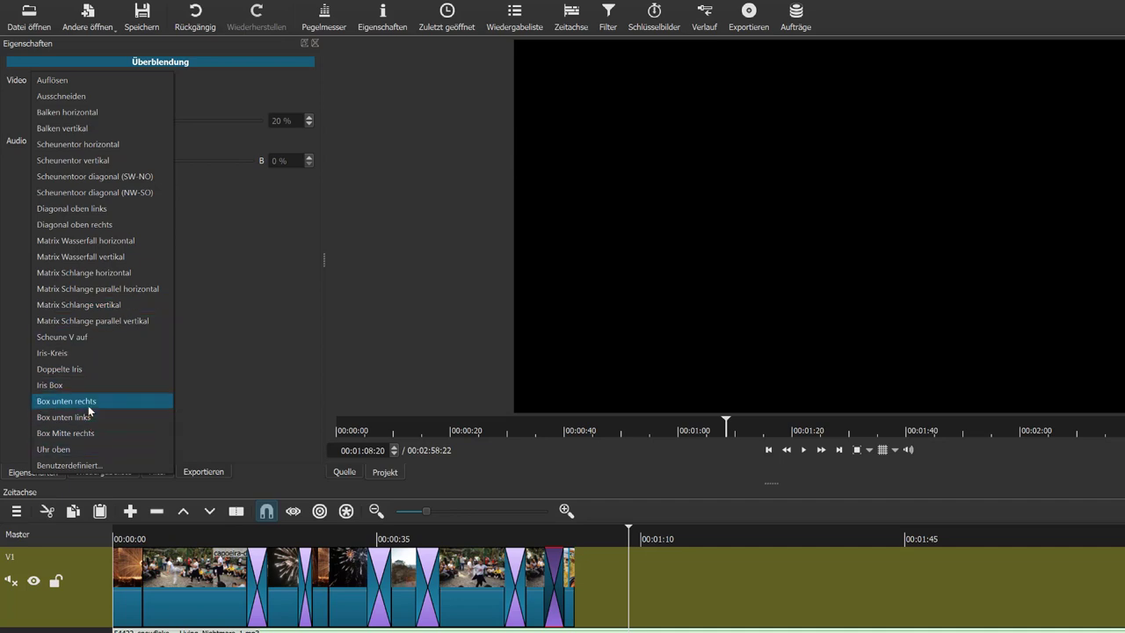
{"action": "left_click", "coordinate": [88, 405]}
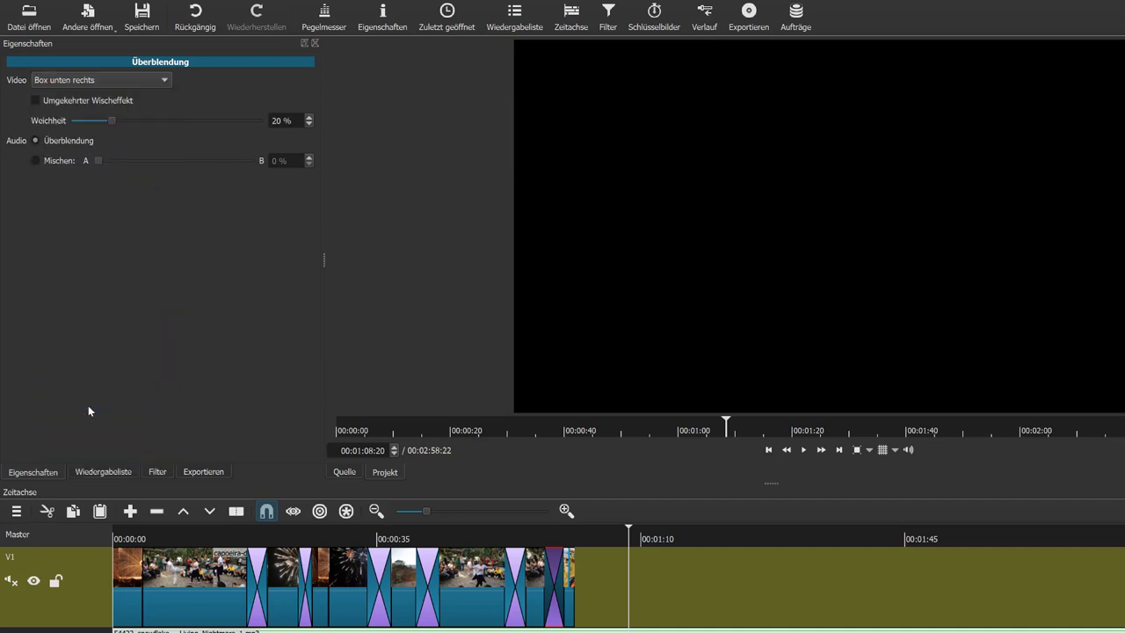
Play the project from the start, skip ahead to just before the first transition and review the transitions up to the tractor clip
{"action": "left_click", "coordinate": [119, 538]}
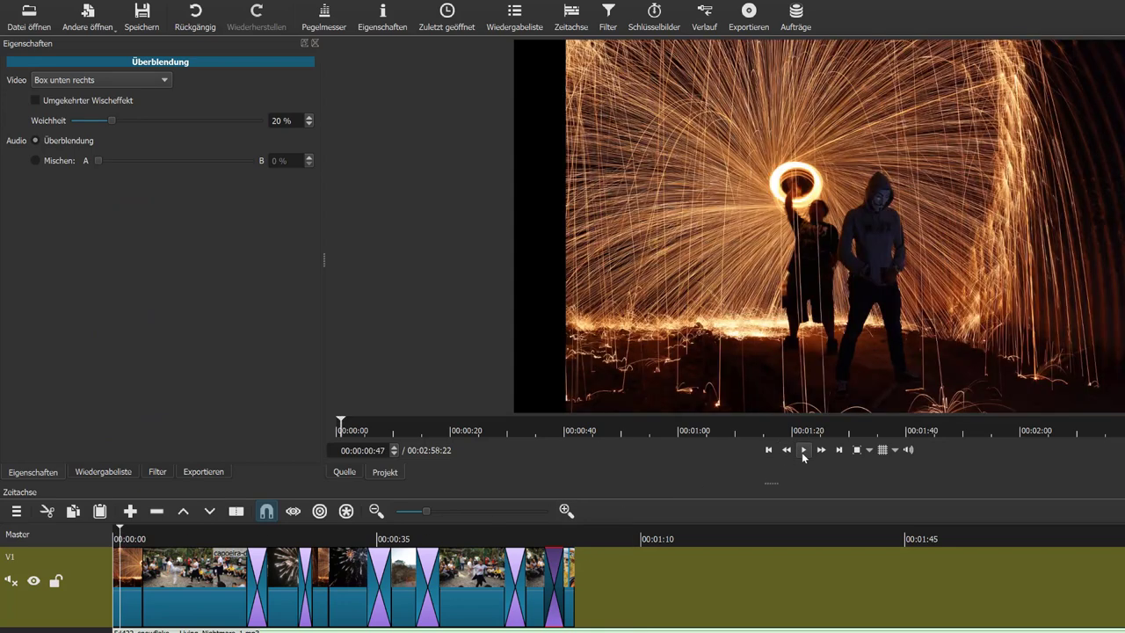
{"action": "left_click", "coordinate": [802, 452]}
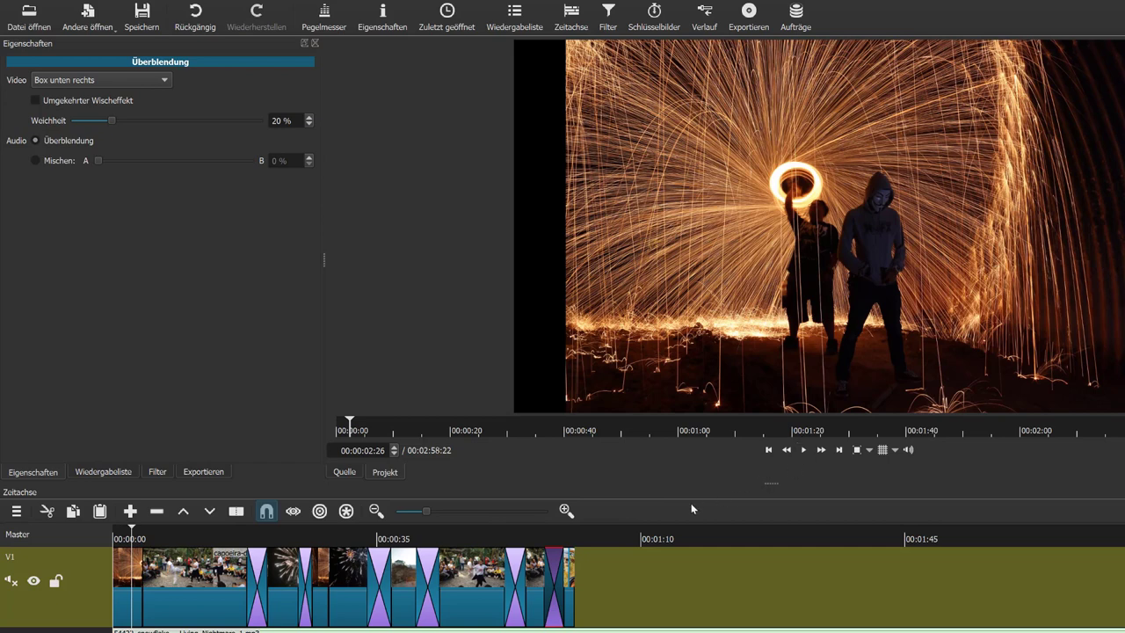
{"action": "key", "text": "Home"}
{"action": "left_click", "coordinate": [803, 454]}
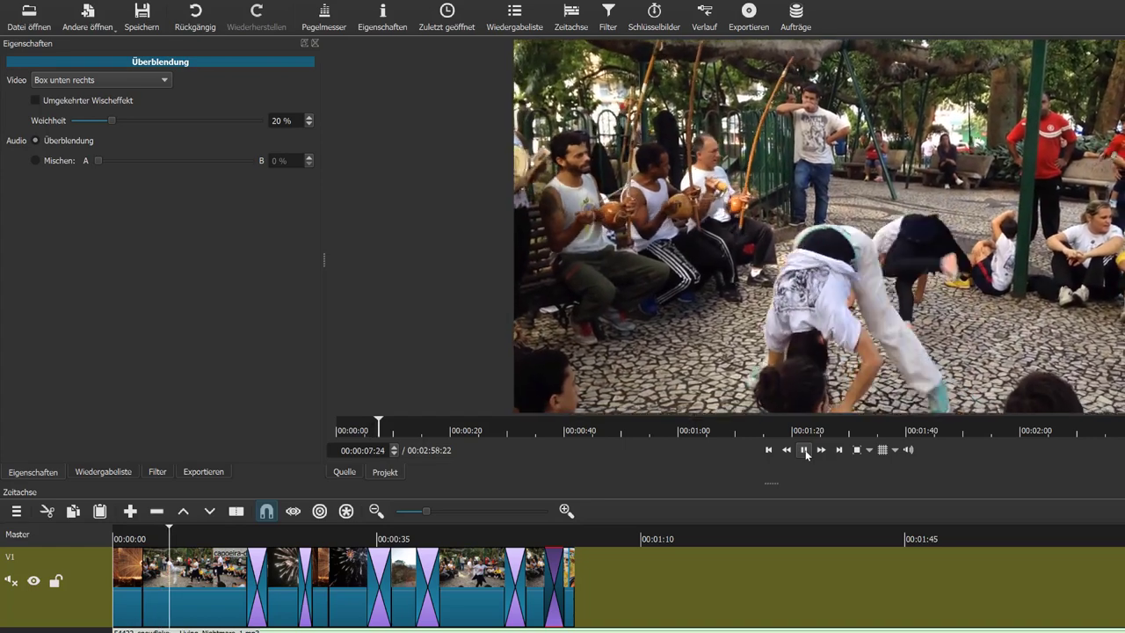
{"action": "left_click", "coordinate": [806, 454]}
{"action": "left_click", "coordinate": [233, 531]}
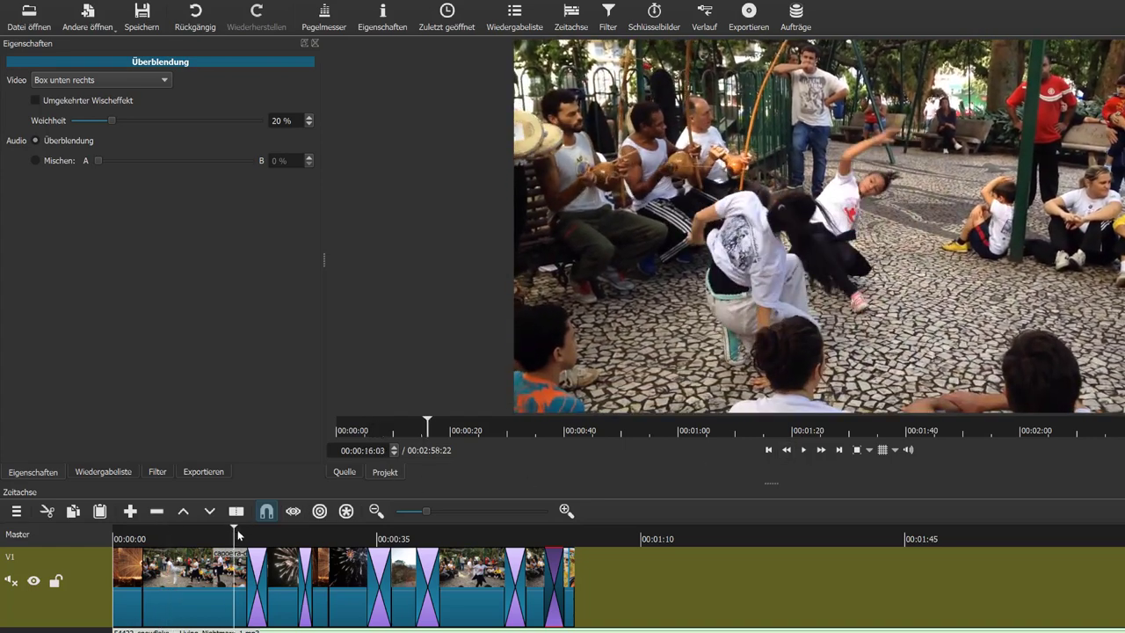
{"action": "left_click", "coordinate": [812, 452]}
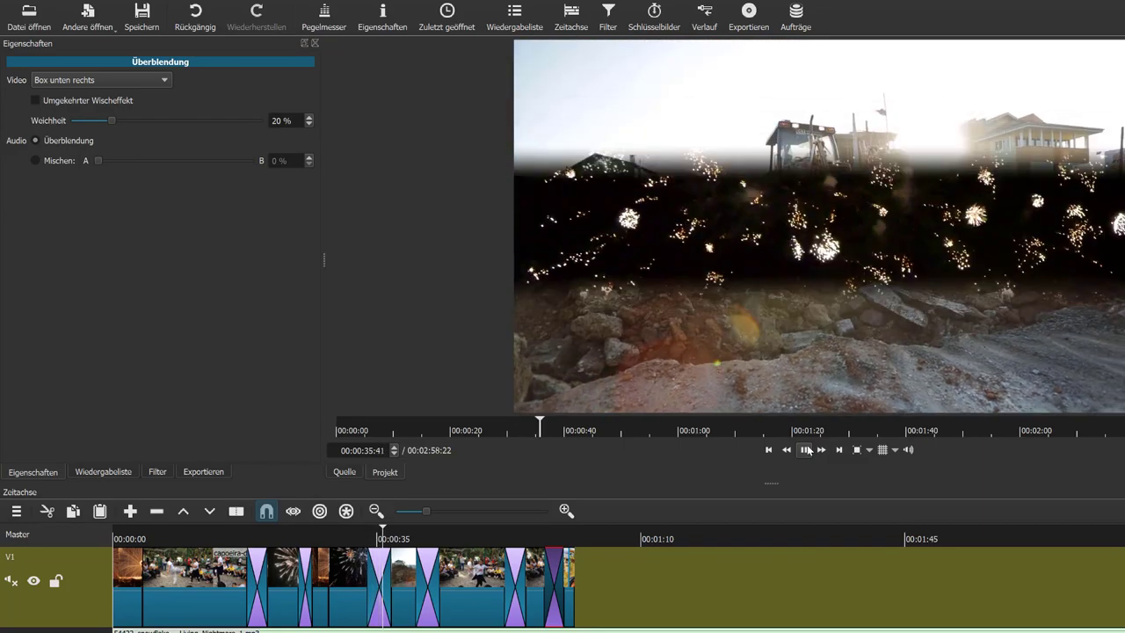
{"action": "left_click", "coordinate": [807, 451]}
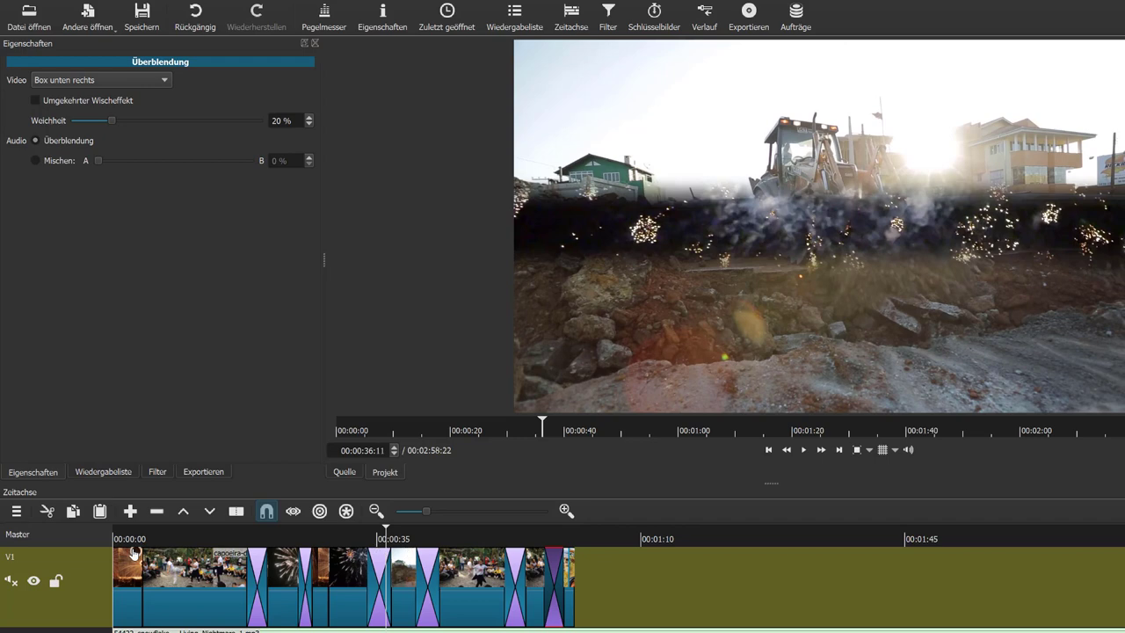
Add a Text: Einfach filter to the opening steelwool image with the text "Verschiedene Überblendungen verwenden"
{"action": "left_click", "coordinate": [127, 567]}
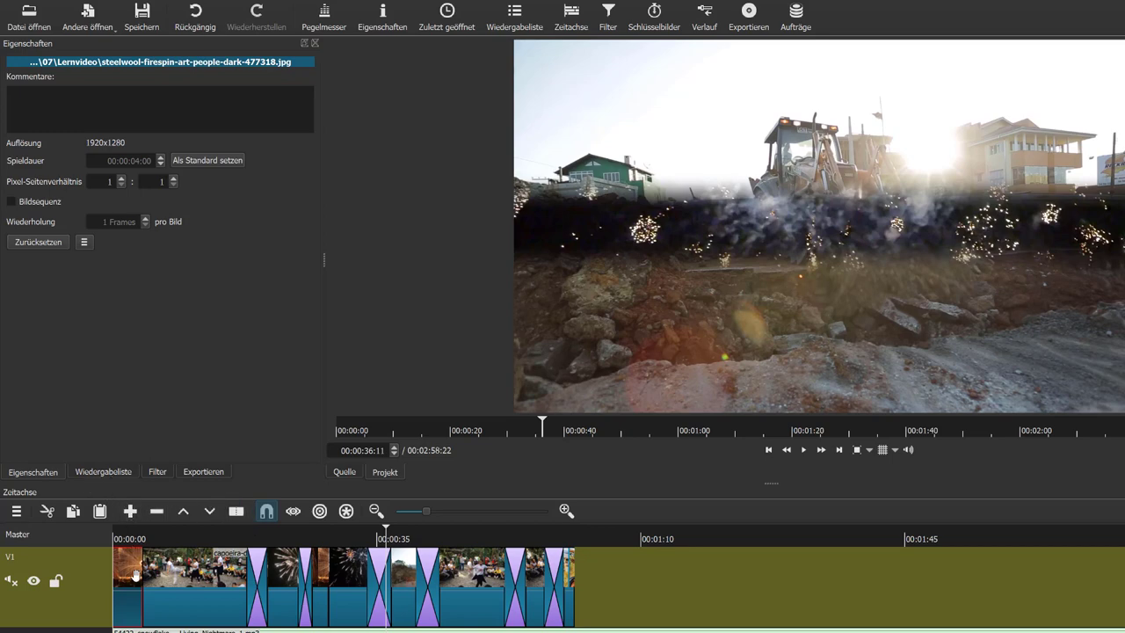
{"action": "left_click", "coordinate": [156, 473]}
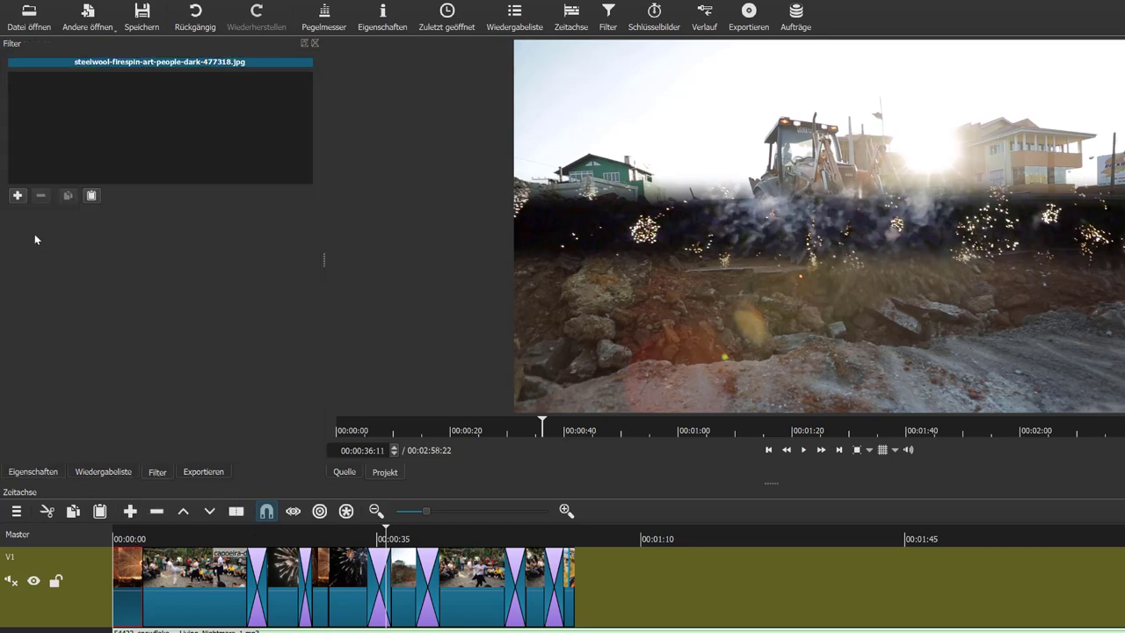
{"action": "left_click", "coordinate": [18, 196]}
{"action": "scroll", "coordinate": [144, 298], "scroll_direction": "down", "scroll_amount": 6}
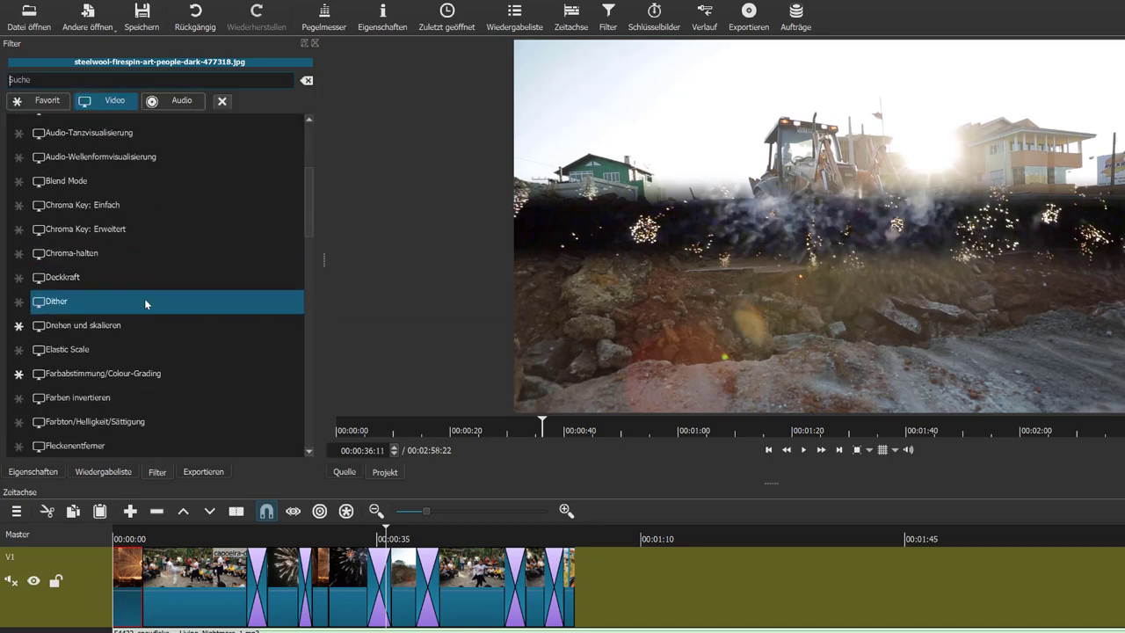
{"action": "scroll", "coordinate": [145, 304], "scroll_direction": "down", "scroll_amount": 15}
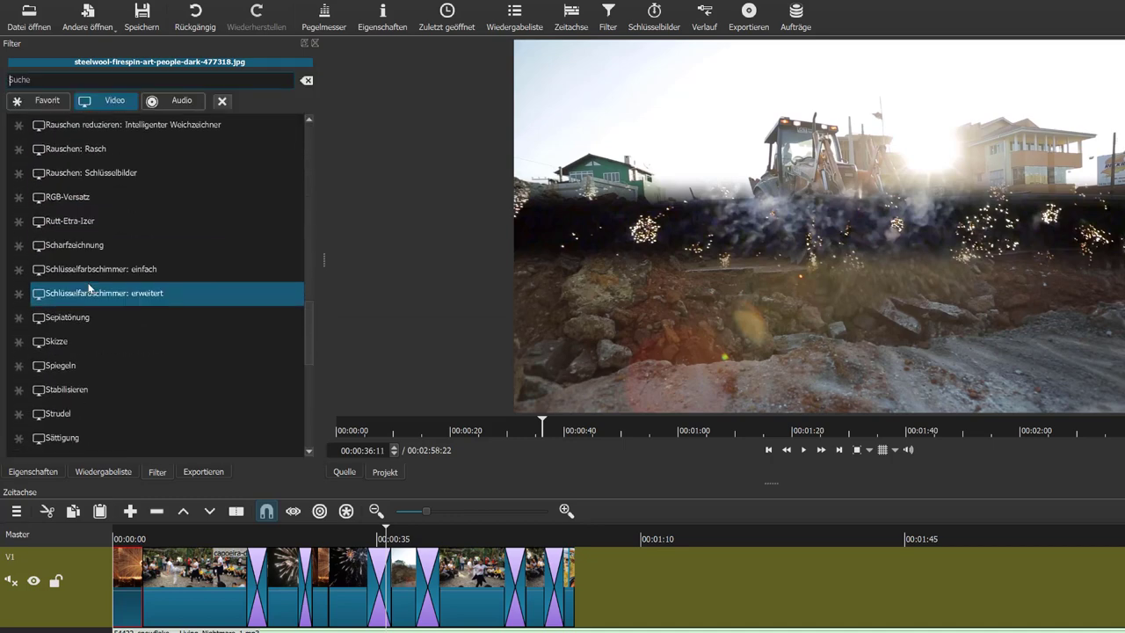
{"action": "scroll", "coordinate": [95, 243], "scroll_direction": "down", "scroll_amount": 2}
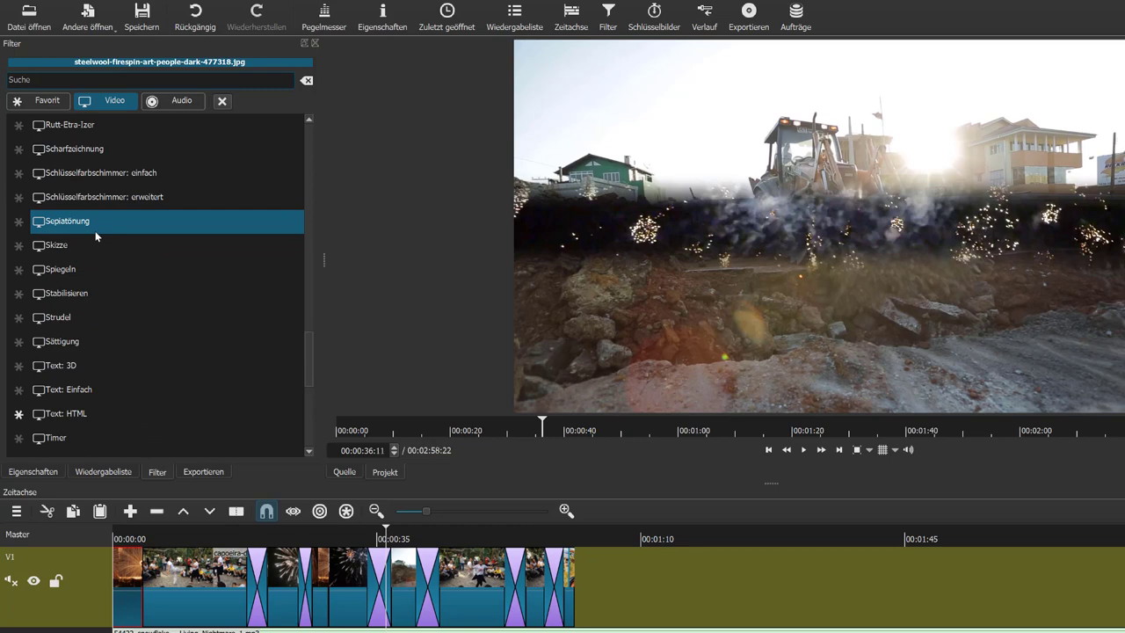
{"action": "left_click", "coordinate": [76, 392]}
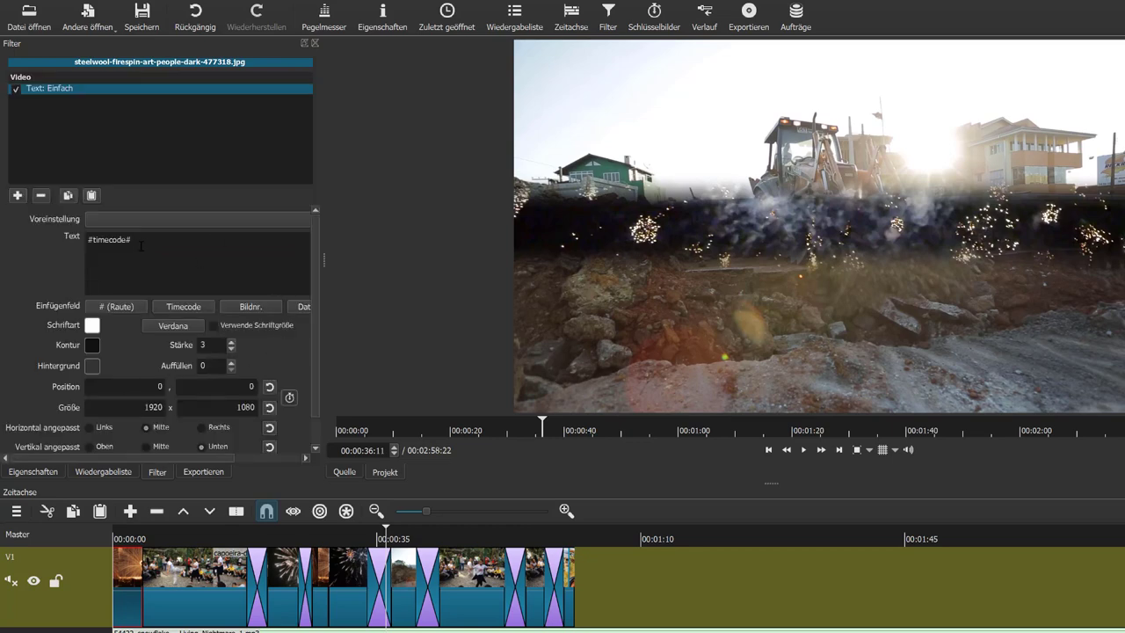
{"action": "left_click_drag", "start_coordinate": [141, 246], "coordinate": [63, 246]}
{"action": "type", "text": "Verschiedene Überblendungen verwenden"}
Shrink the steelwool image's text box to about 1253 x 511 and move it to about position 237, 509
{"action": "left_click", "coordinate": [132, 538]}
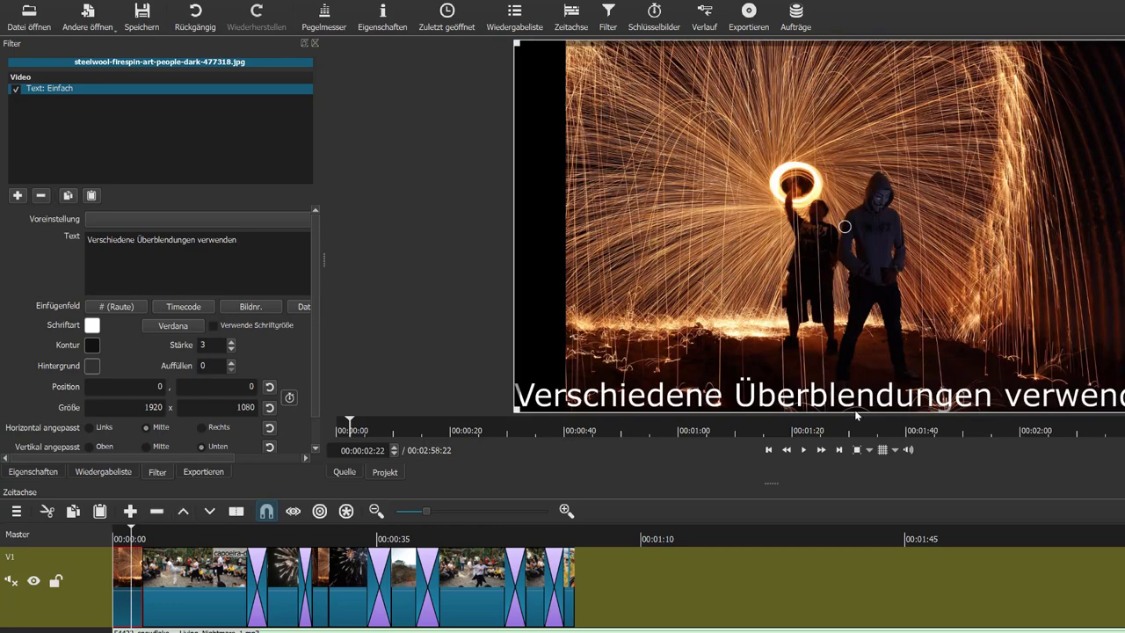
{"action": "left_click_drag", "start_coordinate": [517, 411], "coordinate": [633, 357]}
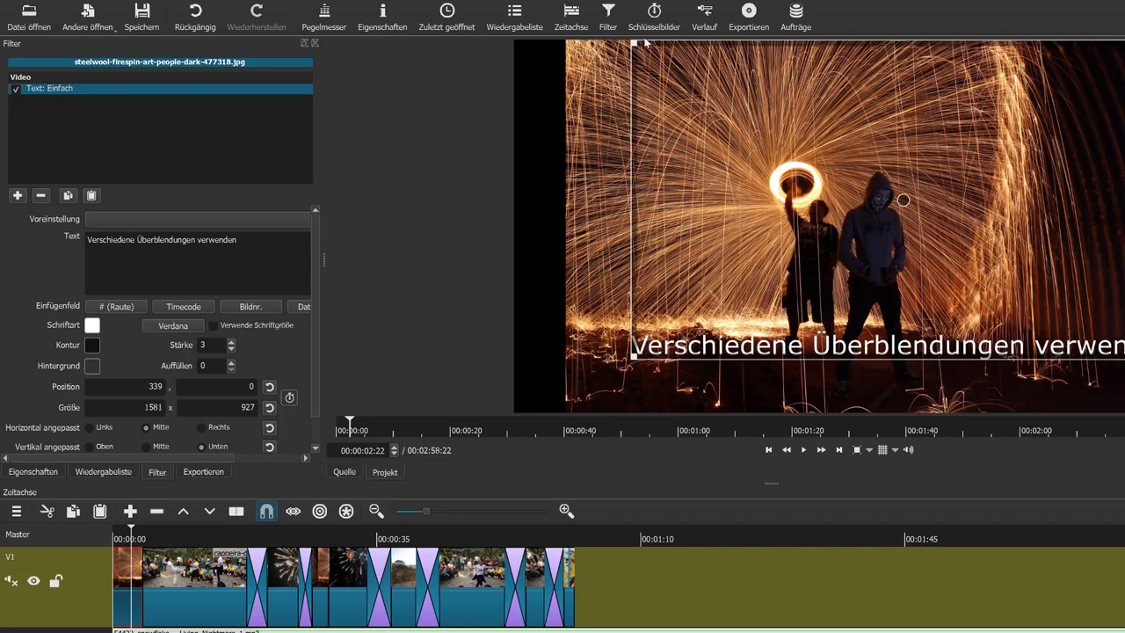
{"action": "left_click_drag", "start_coordinate": [633, 44], "coordinate": [753, 205]}
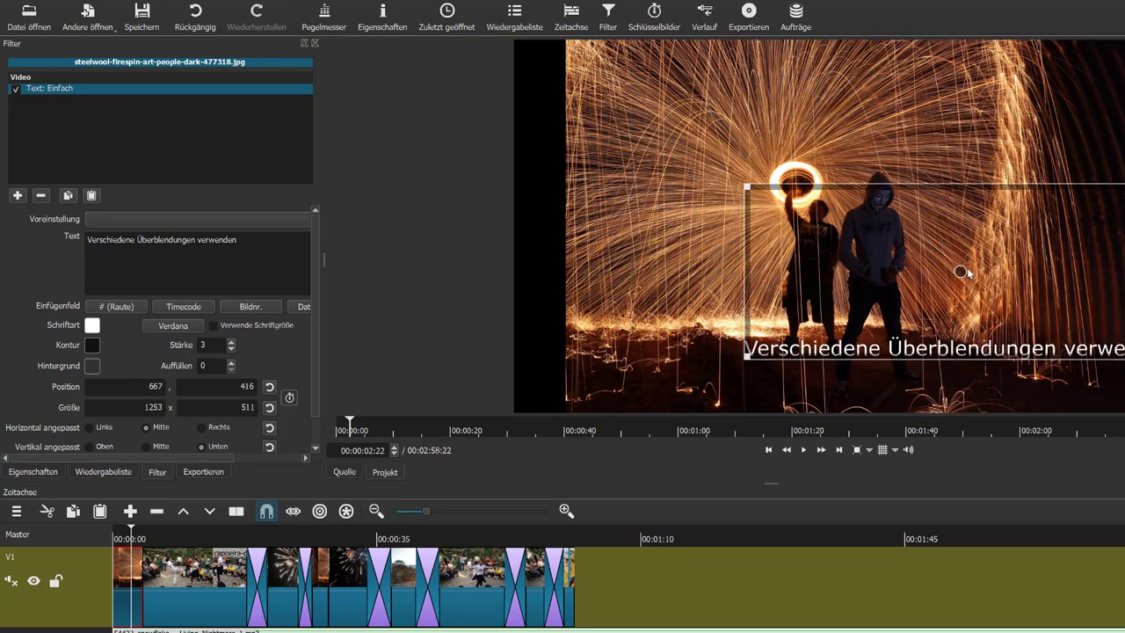
{"action": "left_click_drag", "start_coordinate": [957, 272], "coordinate": [804, 306]}
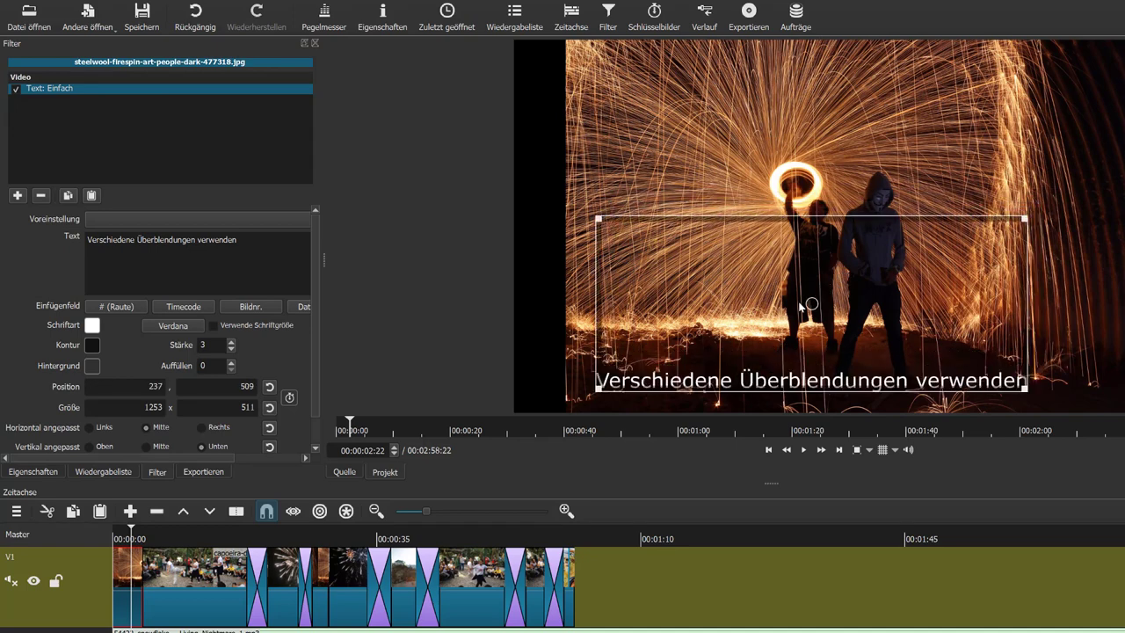
Add a Text: Einfach filter to the old tractor image at the end of track V1
{"action": "left_click", "coordinate": [570, 541]}
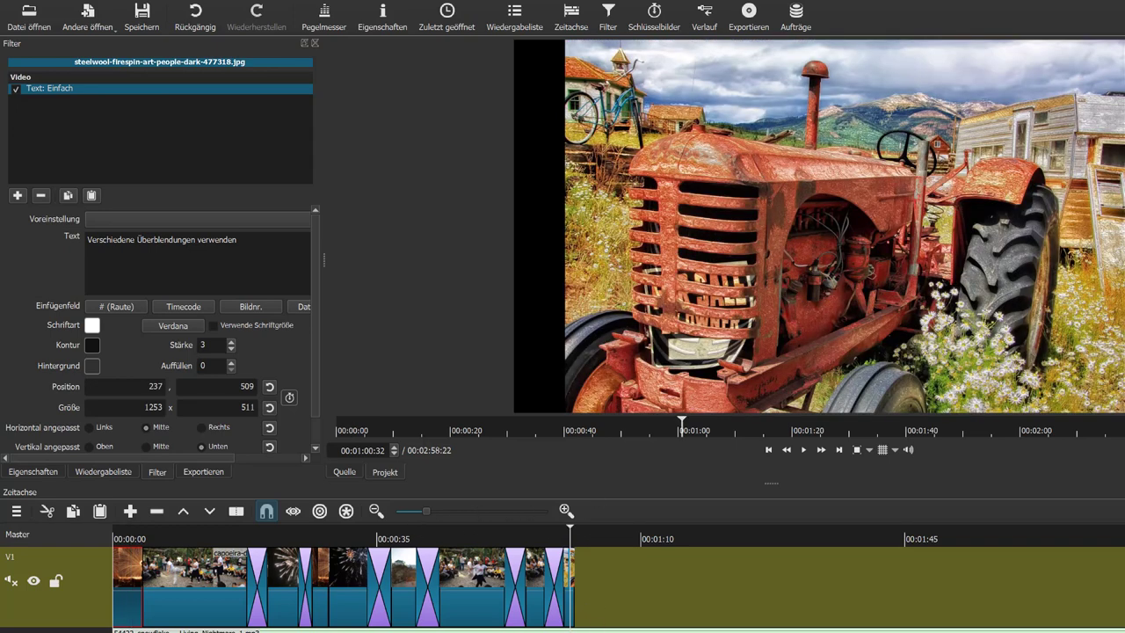
{"action": "left_click", "coordinate": [567, 511]}
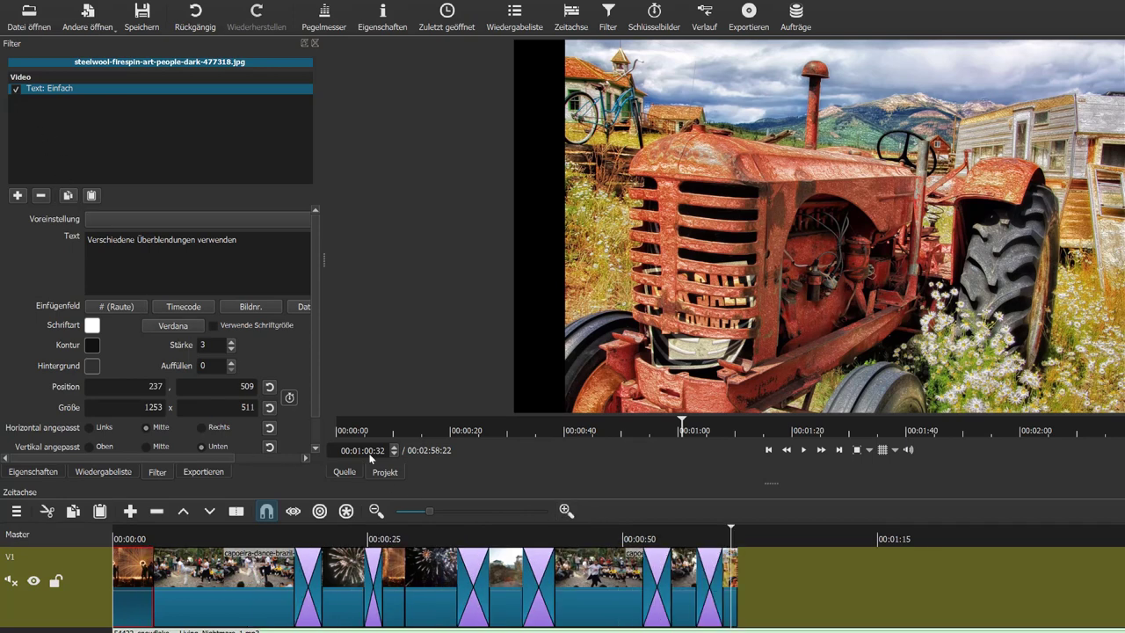
{"action": "left_click", "coordinate": [730, 567]}
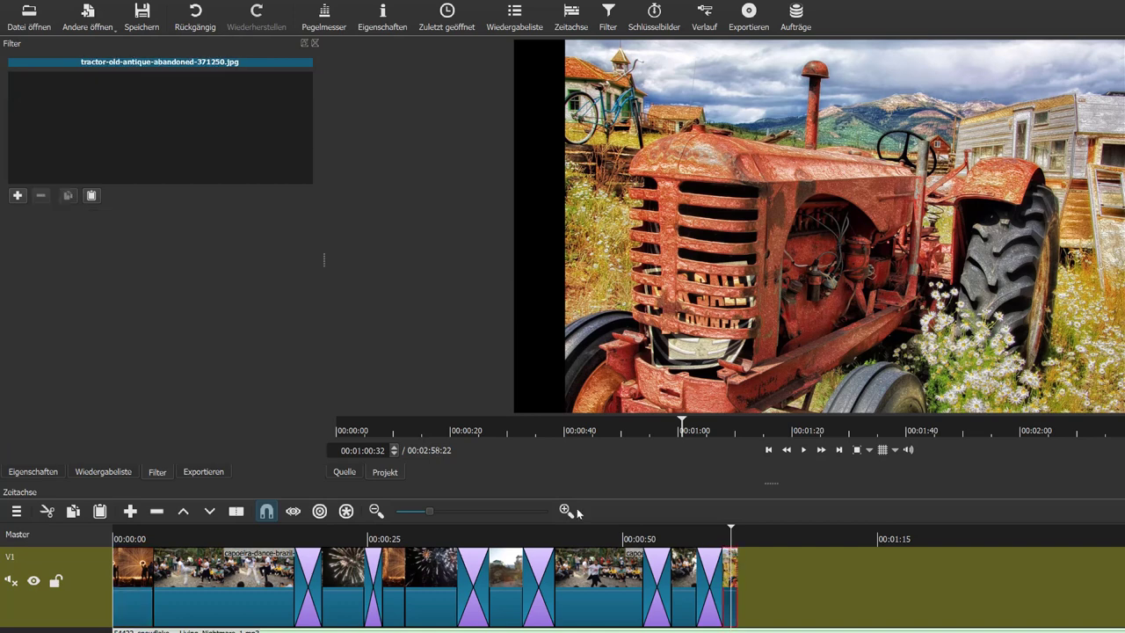
{"action": "left_click", "coordinate": [16, 195]}
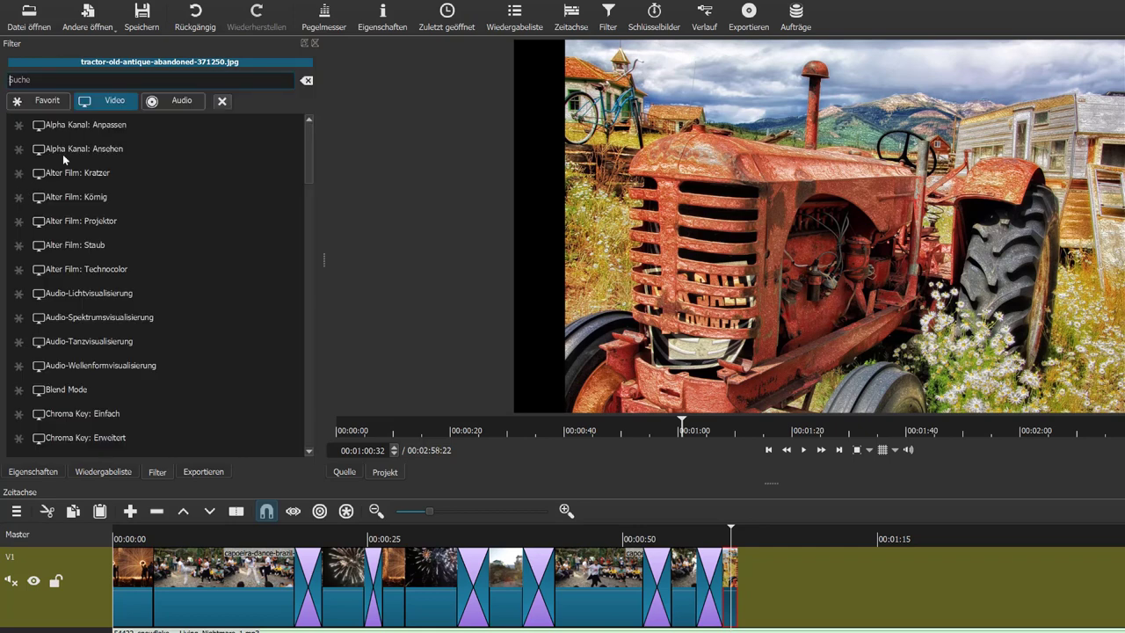
{"action": "scroll", "coordinate": [104, 395], "scroll_direction": "down", "scroll_amount": 2}
{"action": "scroll", "coordinate": [103, 396], "scroll_direction": "down", "scroll_amount": 8}
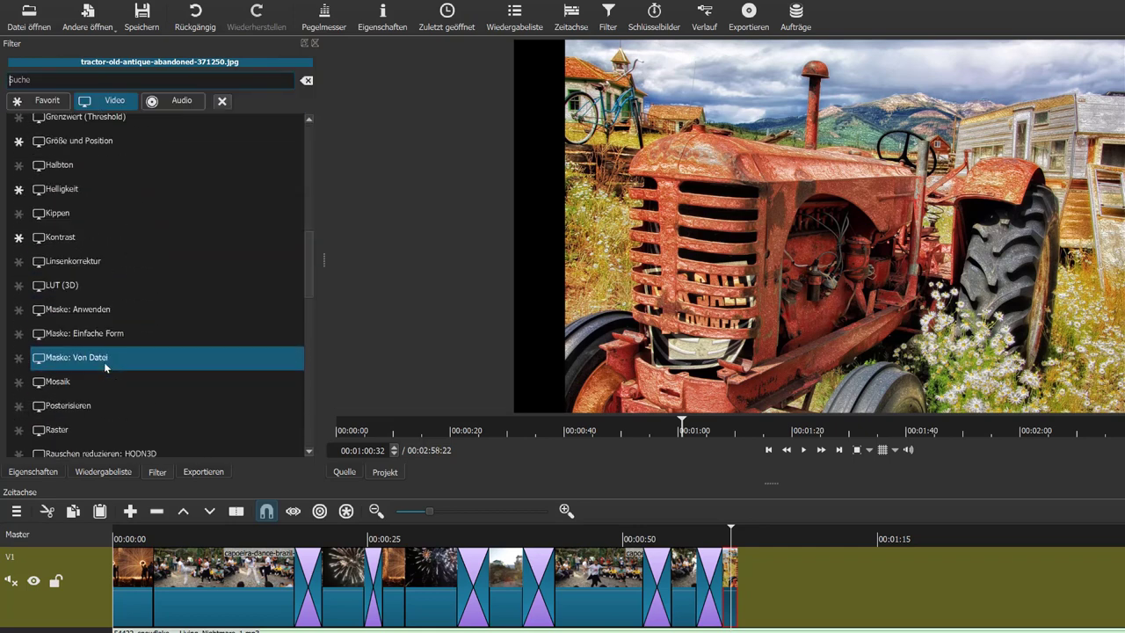
{"action": "scroll", "coordinate": [104, 367], "scroll_direction": "down", "scroll_amount": 4}
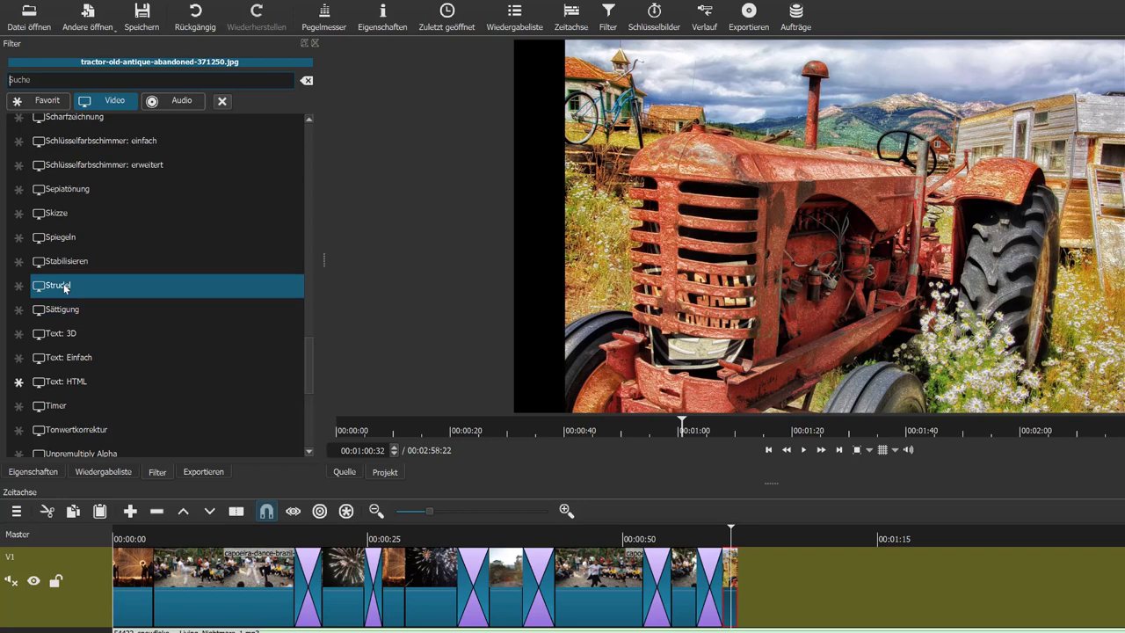
{"action": "left_click", "coordinate": [76, 358]}
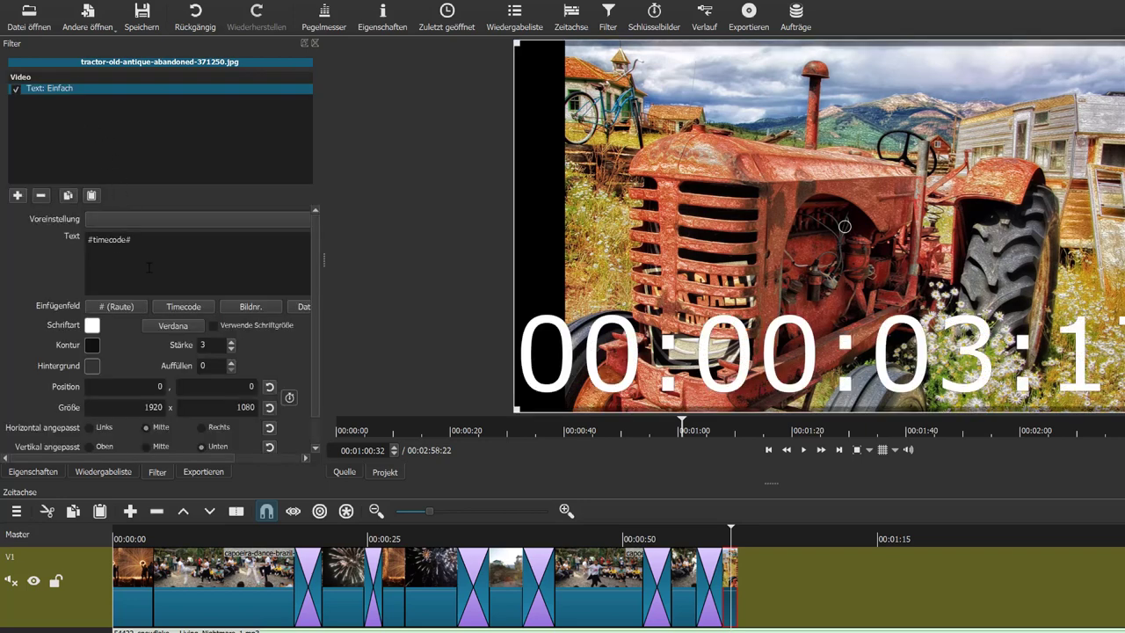
Replace the tractor image's placeholder text with "Danke für deine" and "Aufmerksamkeit :-)" on two lines
{"action": "left_click_drag", "start_coordinate": [143, 239], "coordinate": [78, 239]}
{"action": "type", "text": "Danke für deine"}
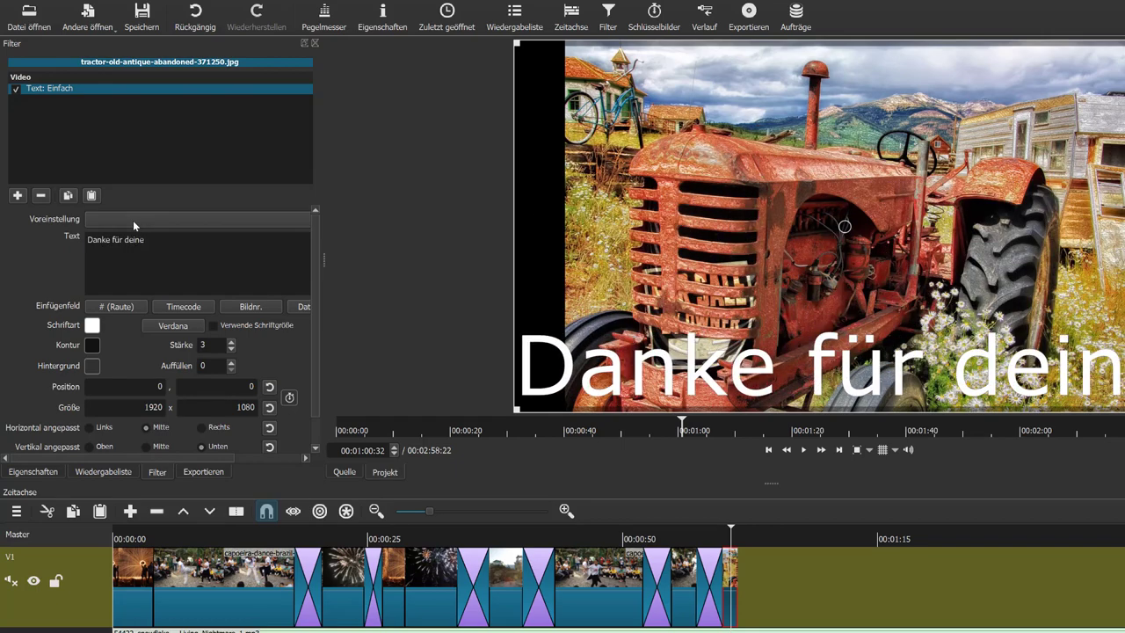
{"action": "key", "text": "Return"}
{"action": "type", "text": "Aufz"}
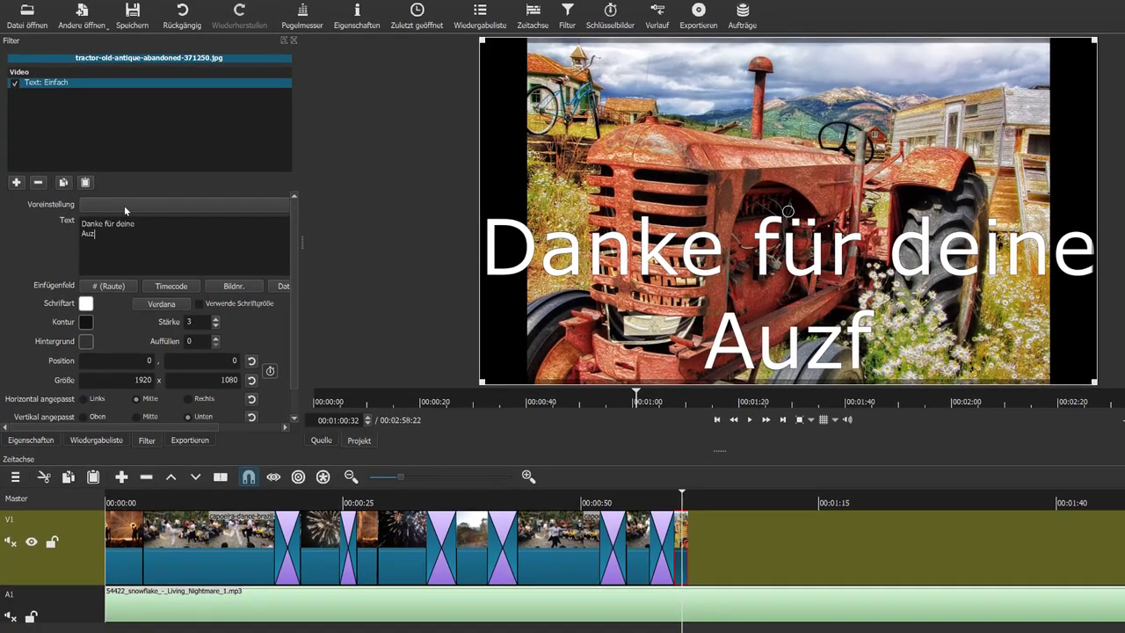
{"action": "key", "text": "BackSpace"}
{"action": "key", "text": "BackSpace"}
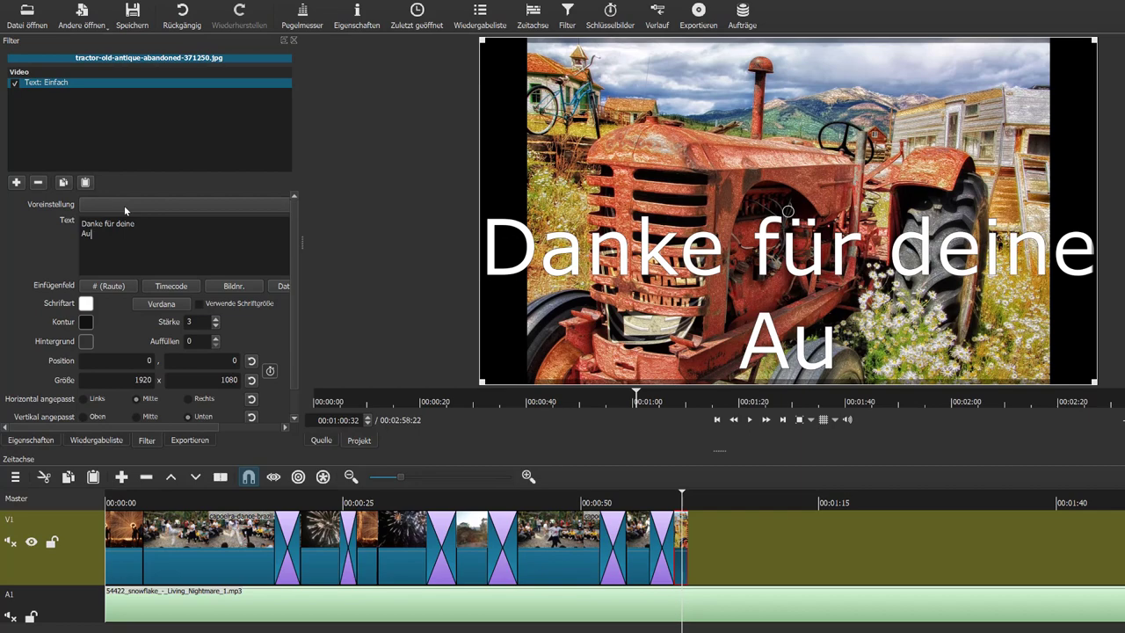
{"action": "type", "text": "fmerksam"}
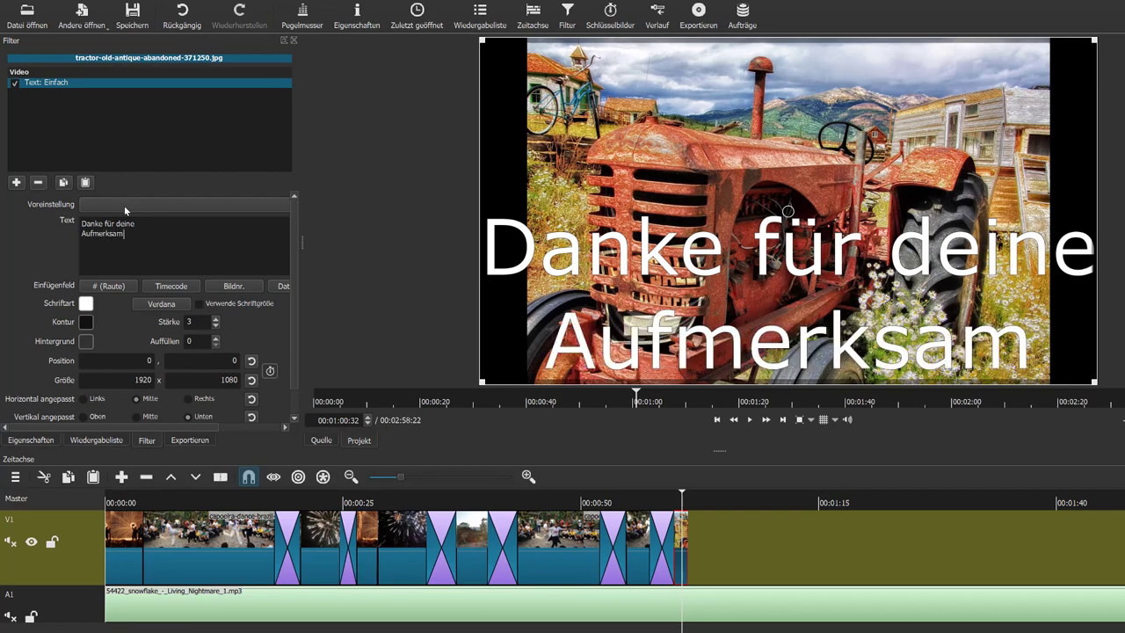
{"action": "type", "text": "keit :-)"}
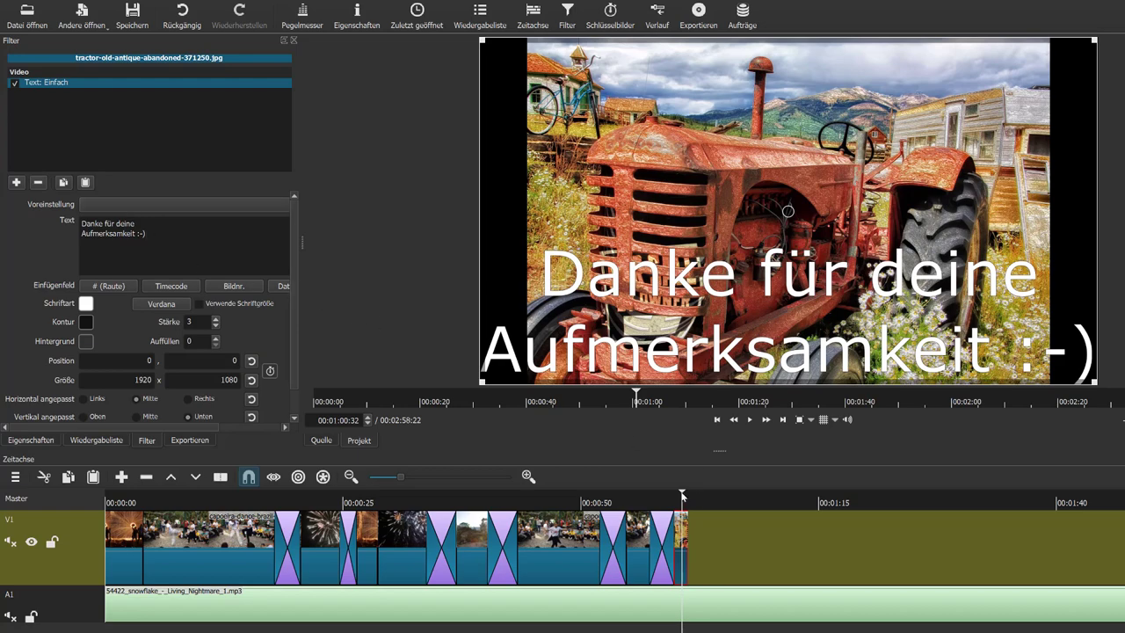
Split the music clip on track A1 at the end of the tractor image, at 00:01:01:07, and delete the remainder
{"action": "left_click_drag", "start_coordinate": [683, 497], "coordinate": [691, 501]}
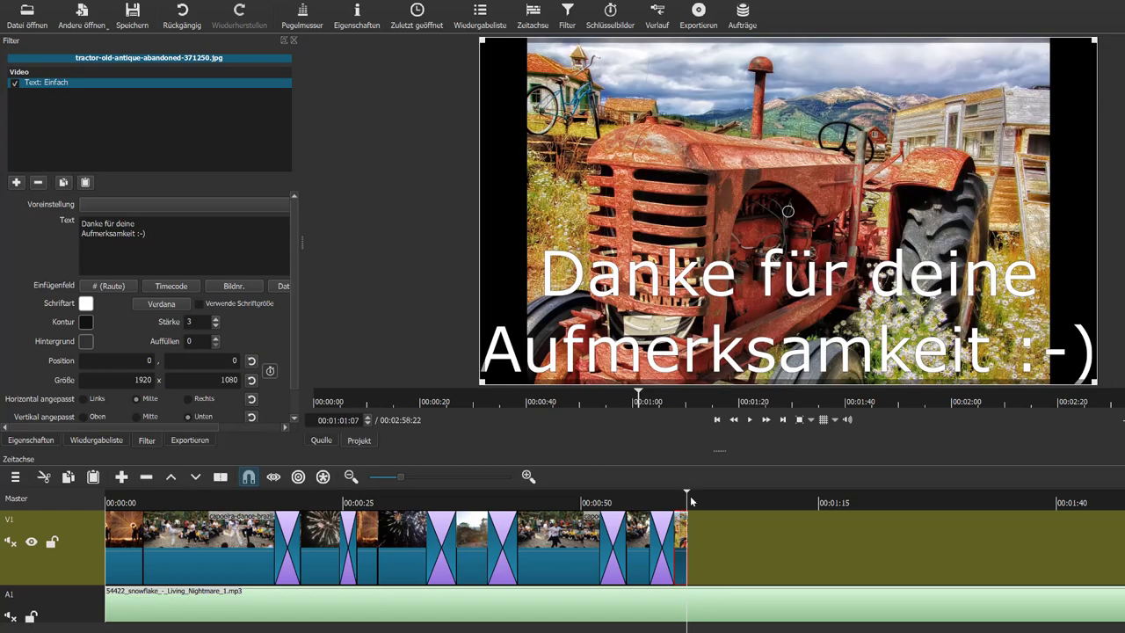
{"action": "left_click", "coordinate": [699, 609]}
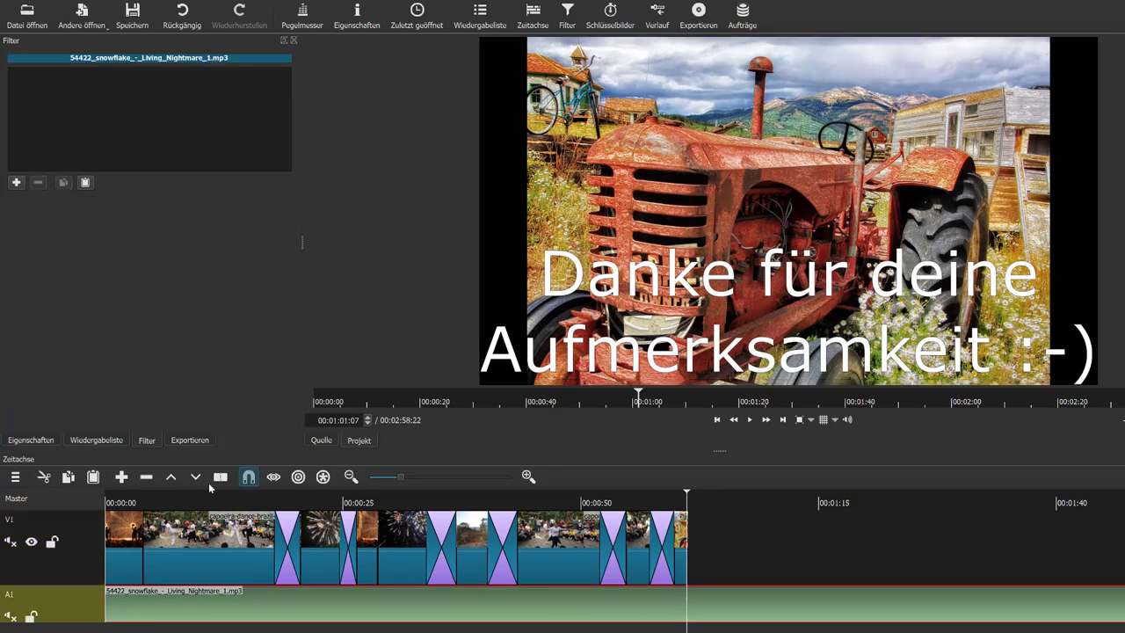
{"action": "left_click", "coordinate": [220, 476]}
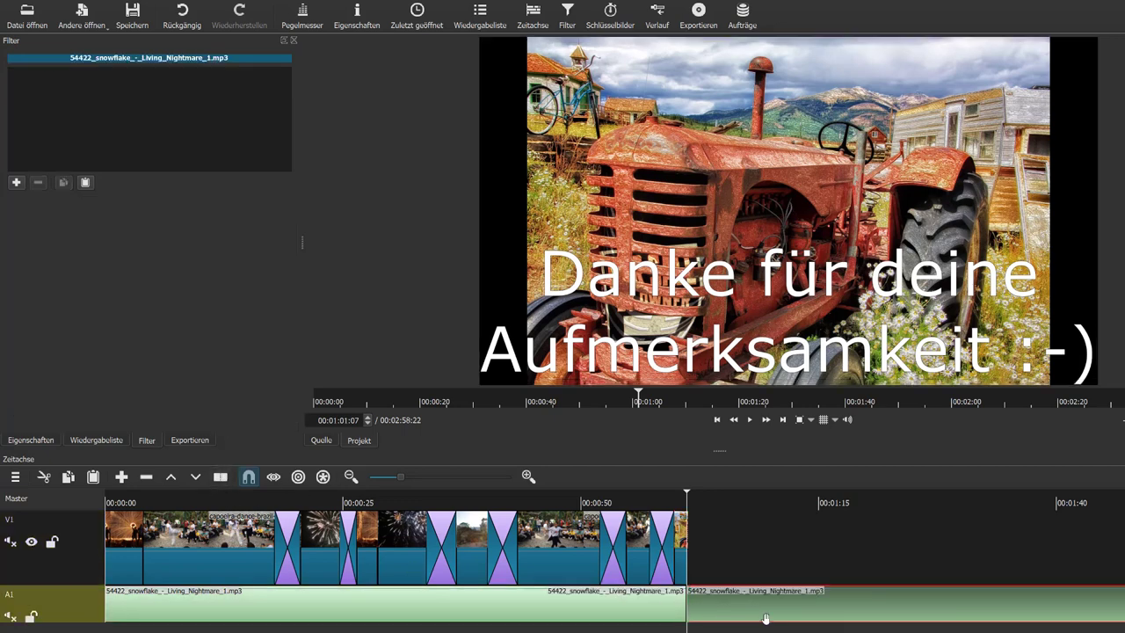
{"action": "key", "text": "Delete"}
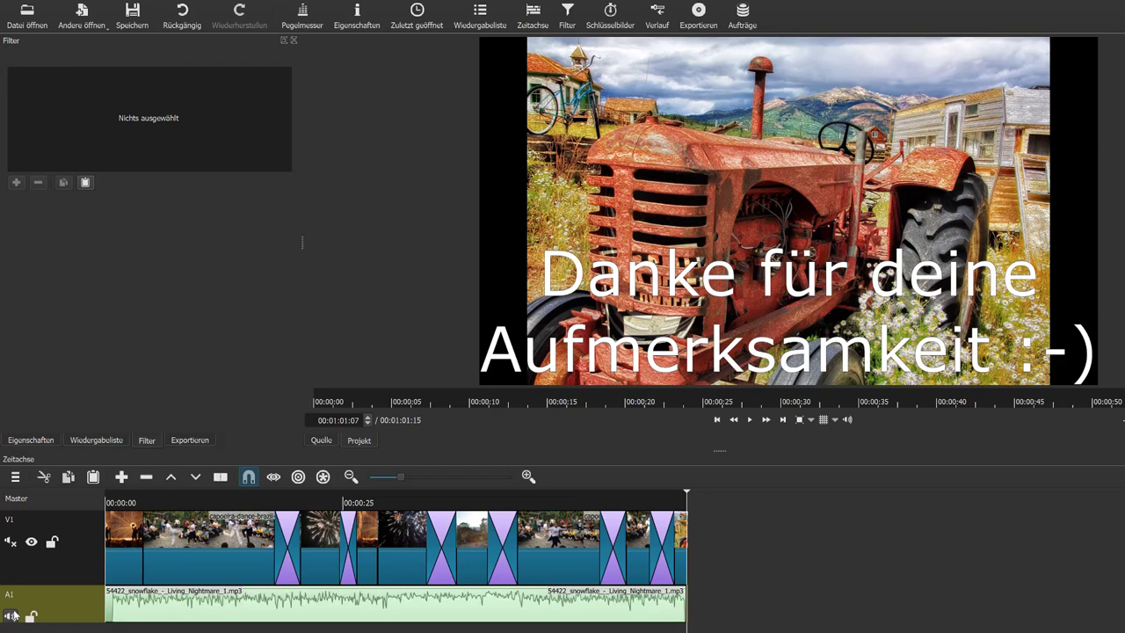
{"action": "key", "text": "ctrl+z"}
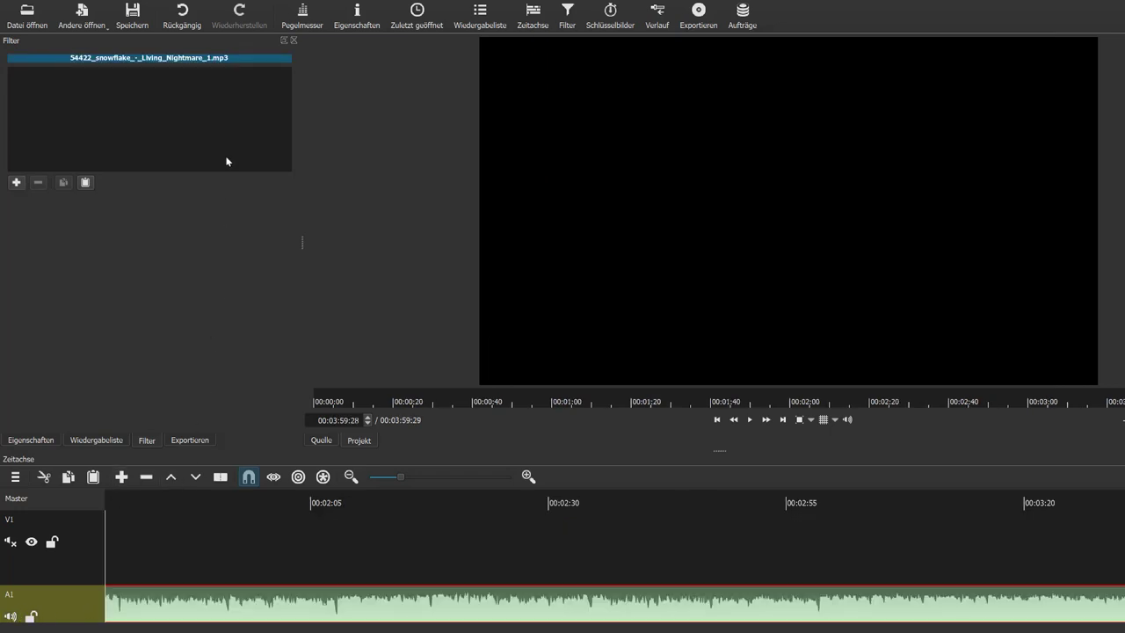
{"action": "left_click", "coordinate": [182, 14]}
Play the project from within the opening steelwool image into the first capoeira clip, and pause there
{"action": "left_click", "coordinate": [122, 499]}
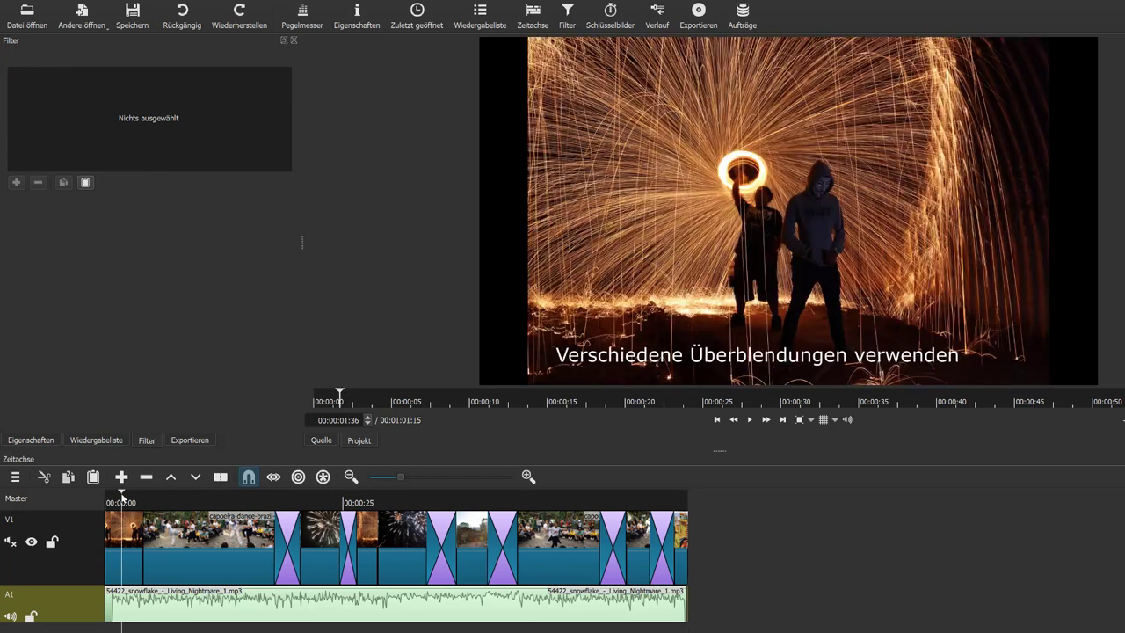
{"action": "left_click", "coordinate": [750, 421]}
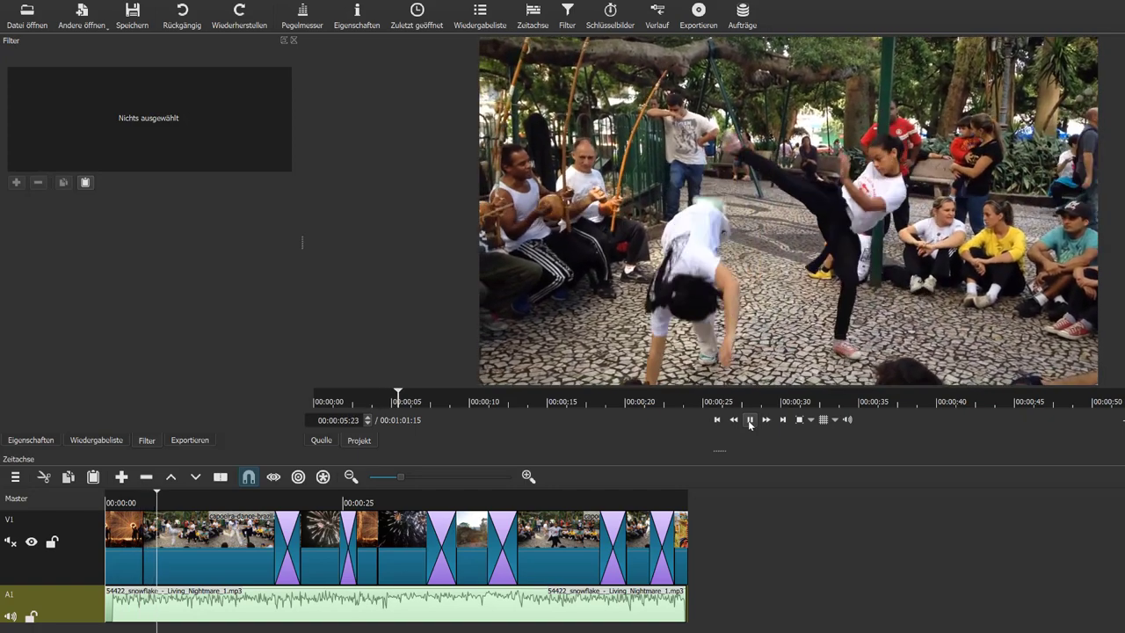
{"action": "left_click", "coordinate": [750, 421]}
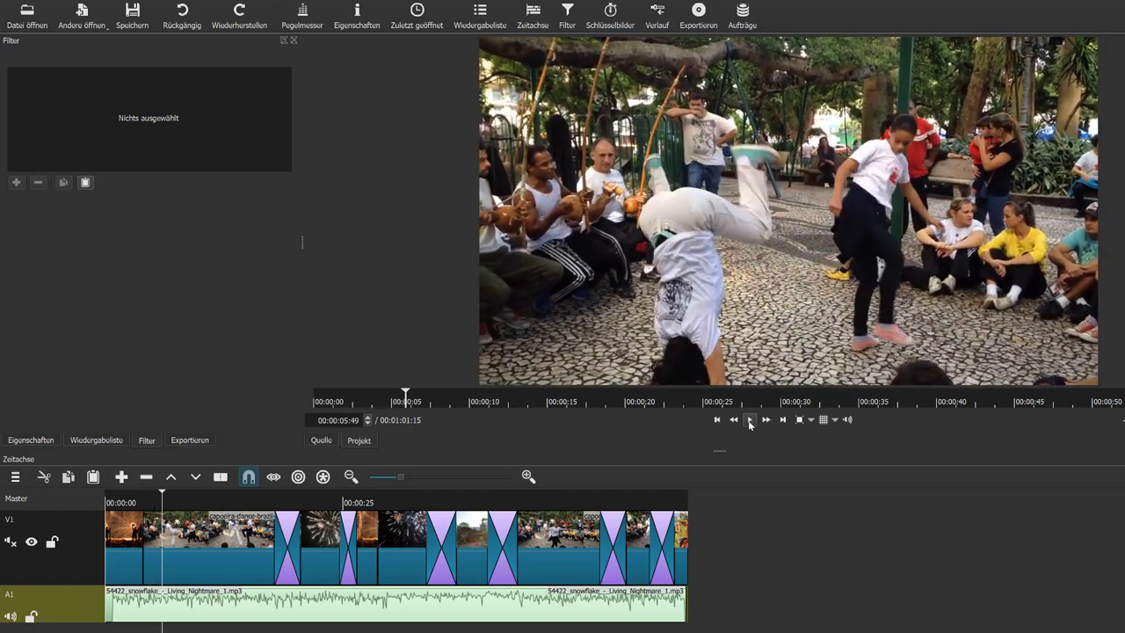
Open the export settings for the finished project
{"action": "left_click", "coordinate": [697, 14]}
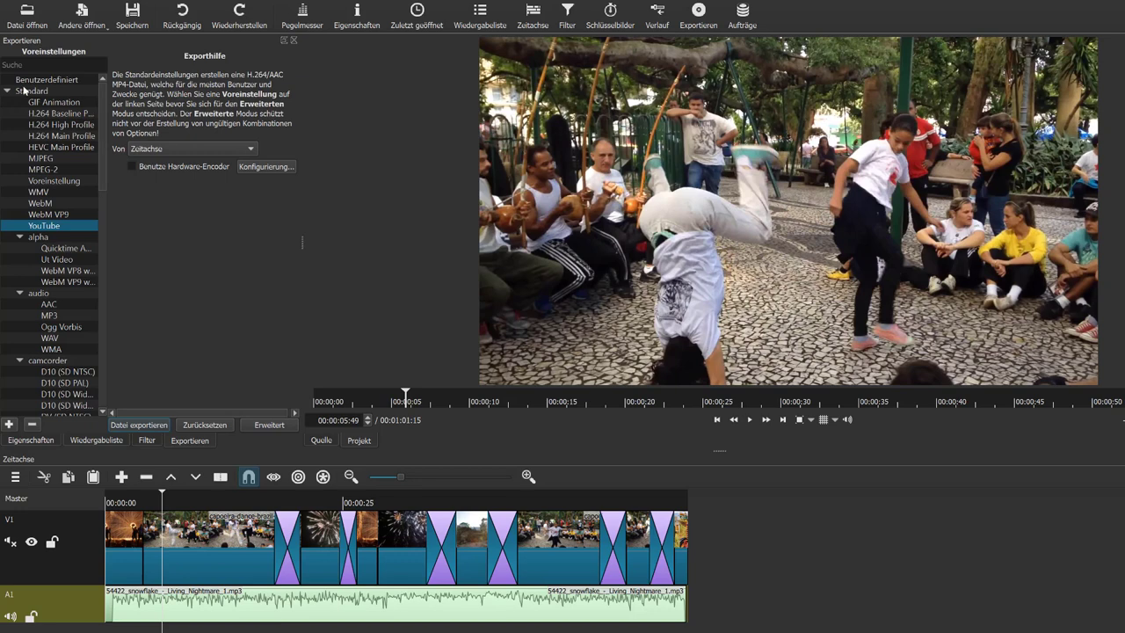